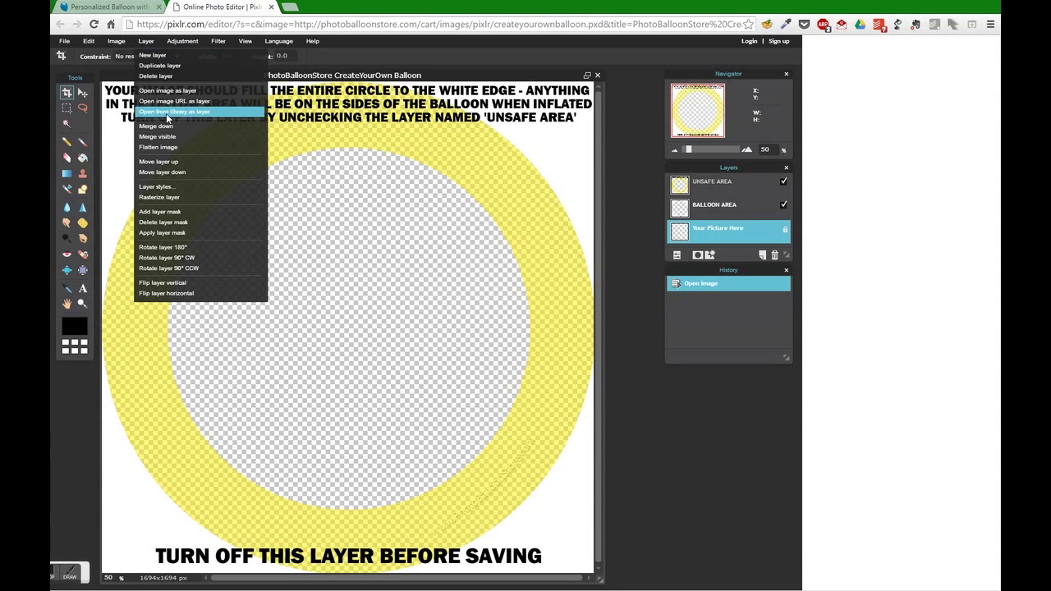
Step: Open the photo of the two children with bicycles as a new layer in the balloon template
left_click(167, 92)
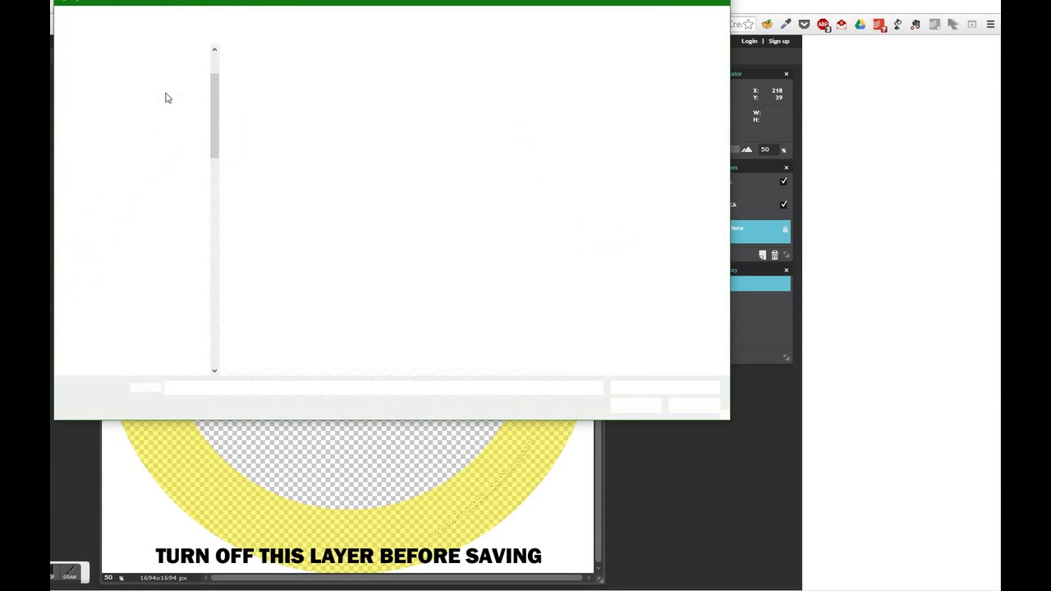
double_click(265, 79)
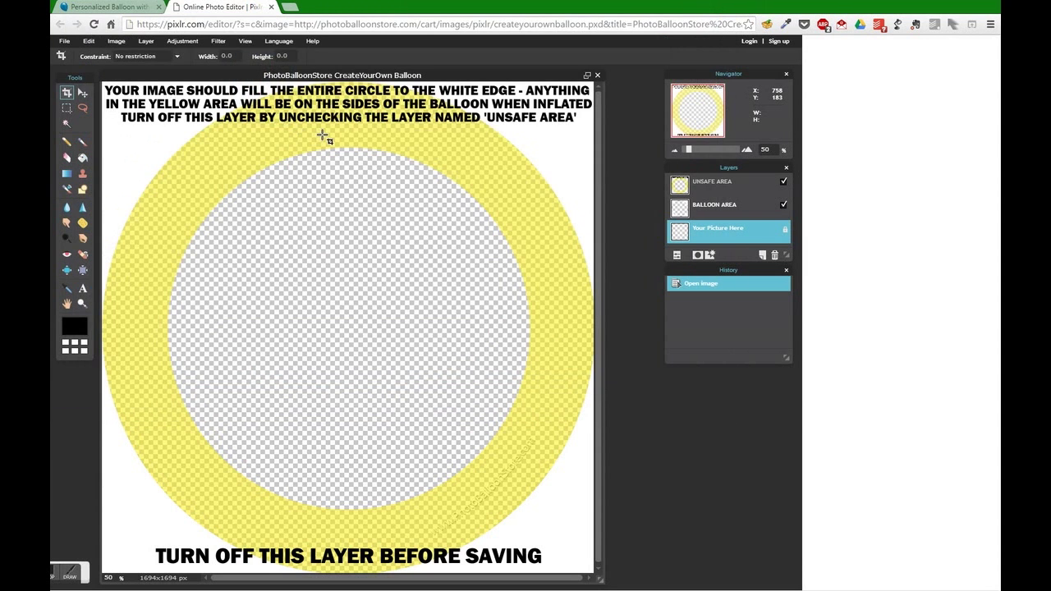
Step: Free-transform the photo layer, scaling it down and positioning it so the children are centred and the picture fills the entire balloon circle
left_click(88, 41)
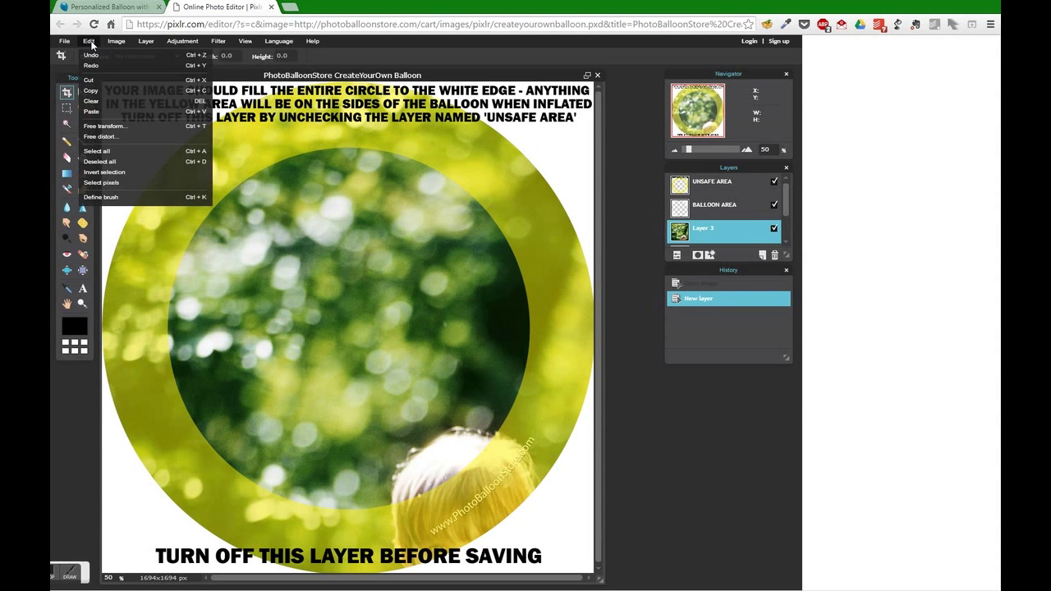
left_click(104, 126)
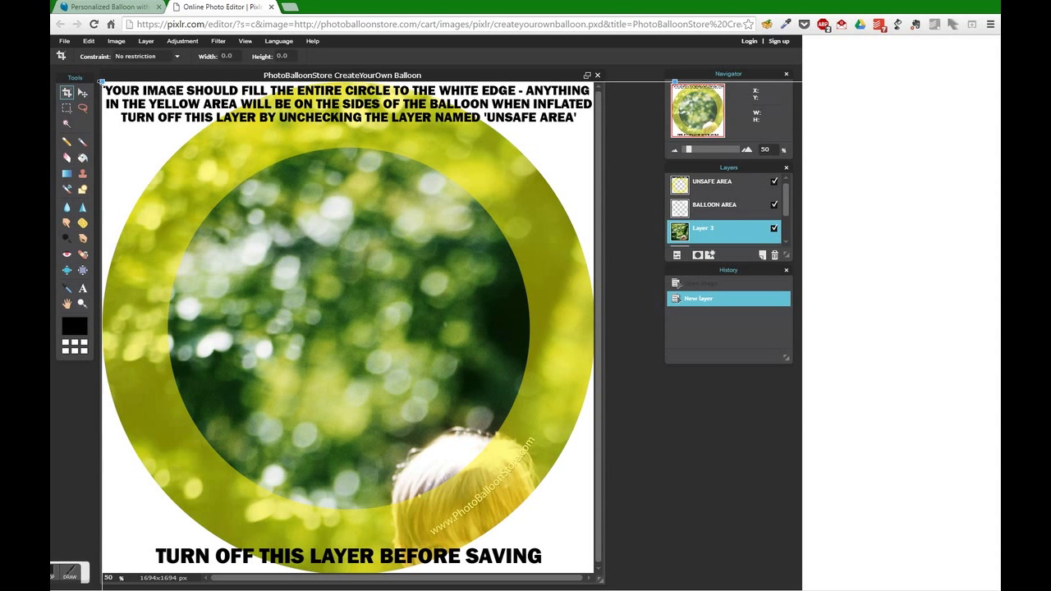
left_click_drag(100, 82, 245, 223)
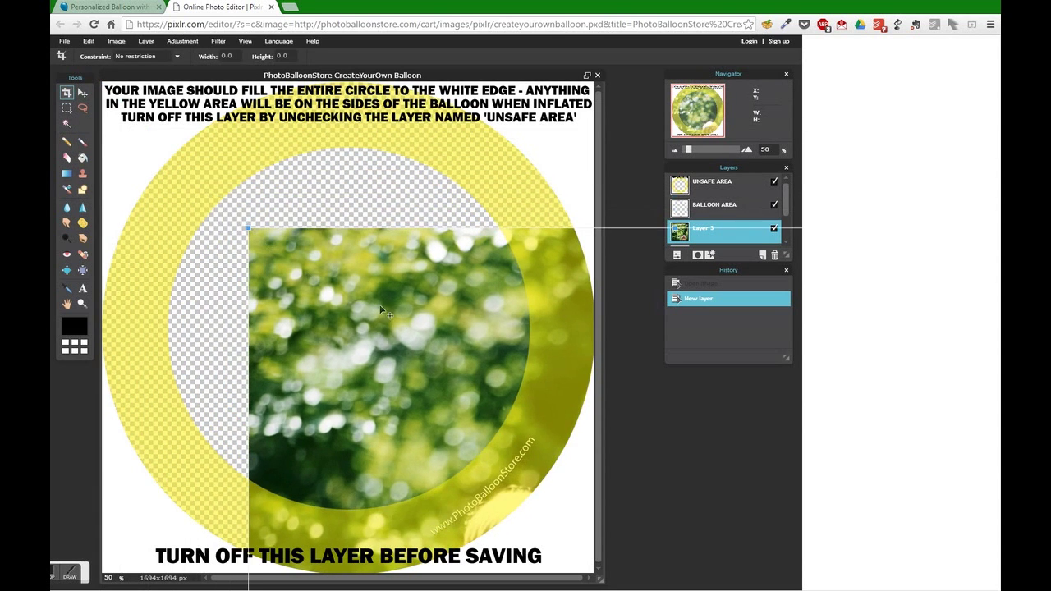
left_click_drag(409, 323, 256, 163)
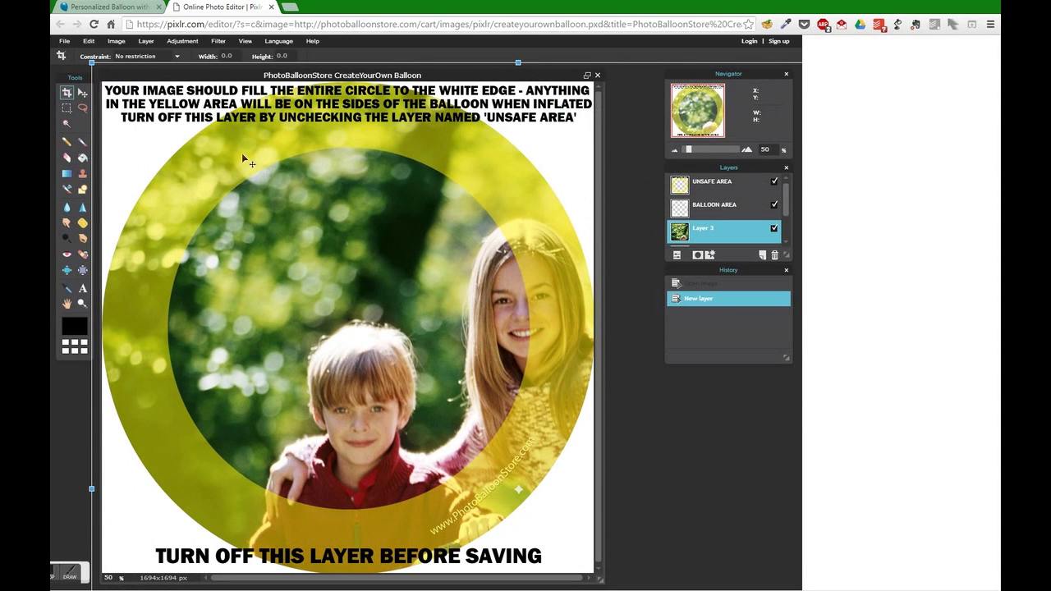
left_click_drag(91, 62, 204, 165)
left_click_drag(431, 310, 346, 222)
left_click_drag(441, 314, 414, 290)
left_click_drag(714, 59, 652, 74)
left_click_drag(442, 359, 389, 308)
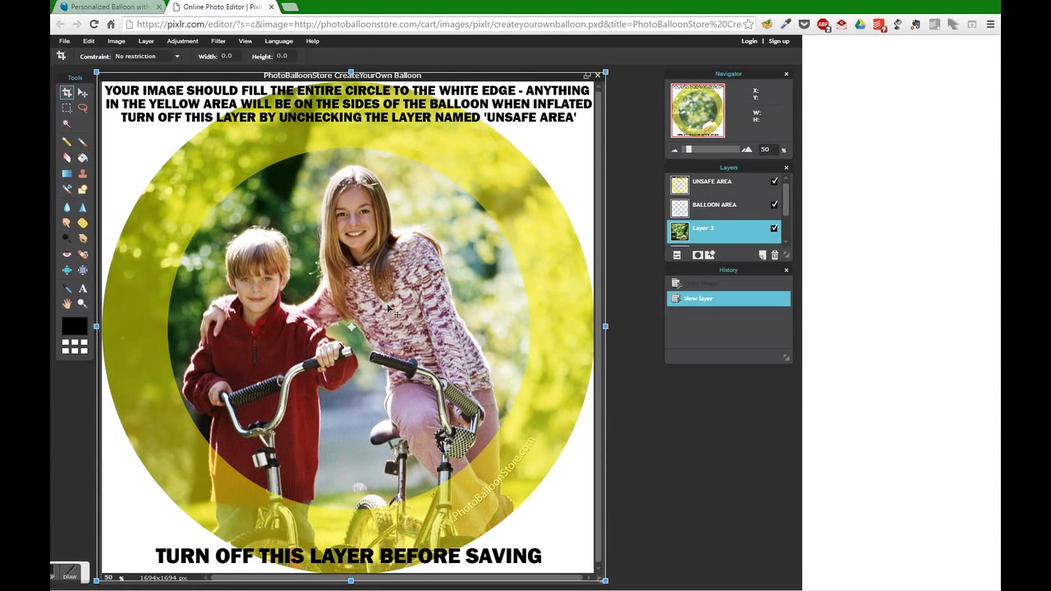
key("Return")
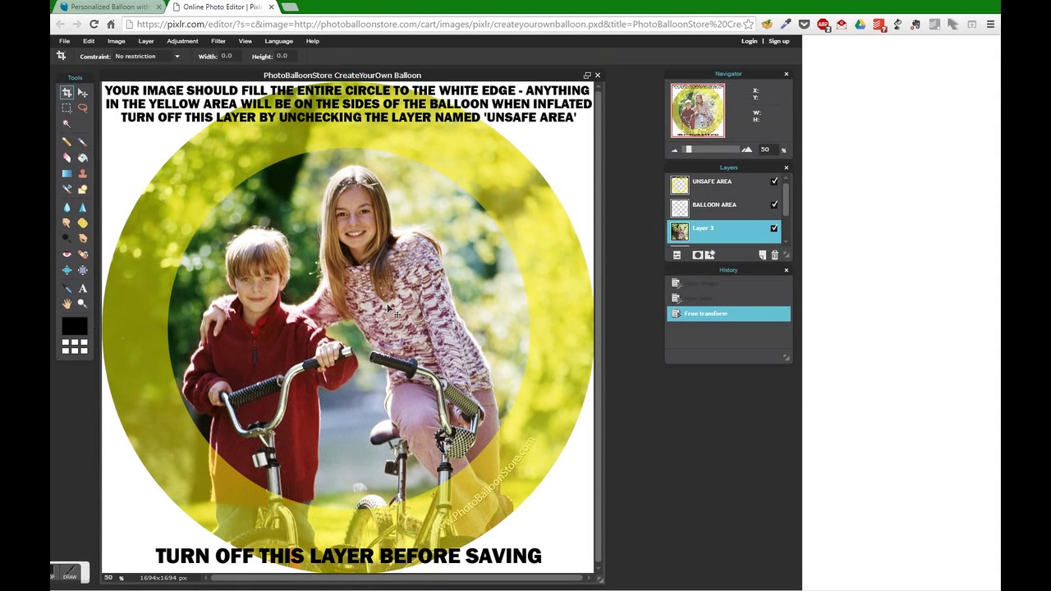
Step: Add the text "Happy Mother's Day" with the two children's first names on a second line, placed over the lower half of the photo
left_click(82, 289)
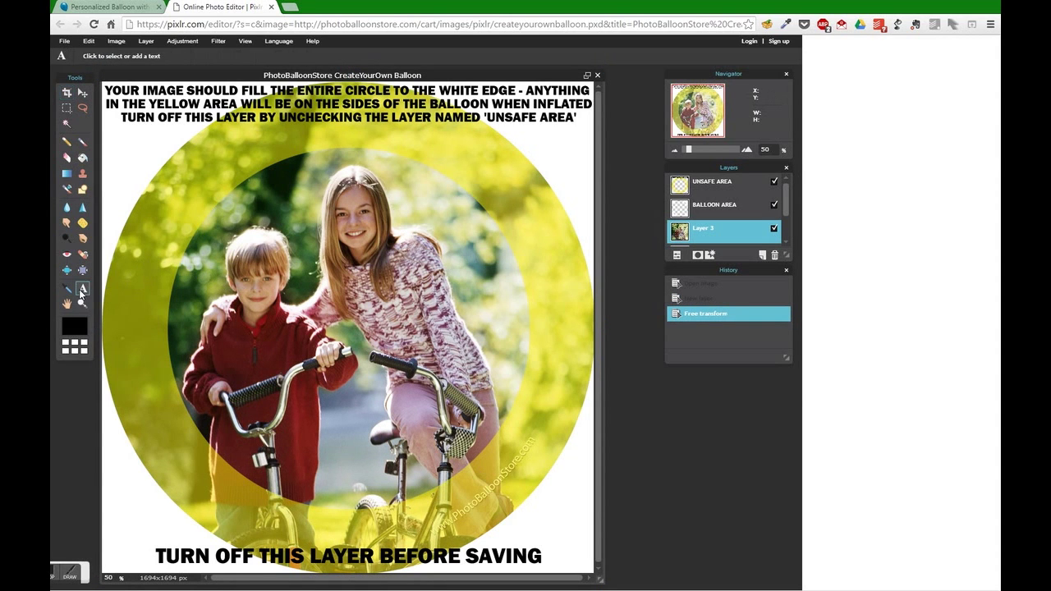
left_click(348, 350)
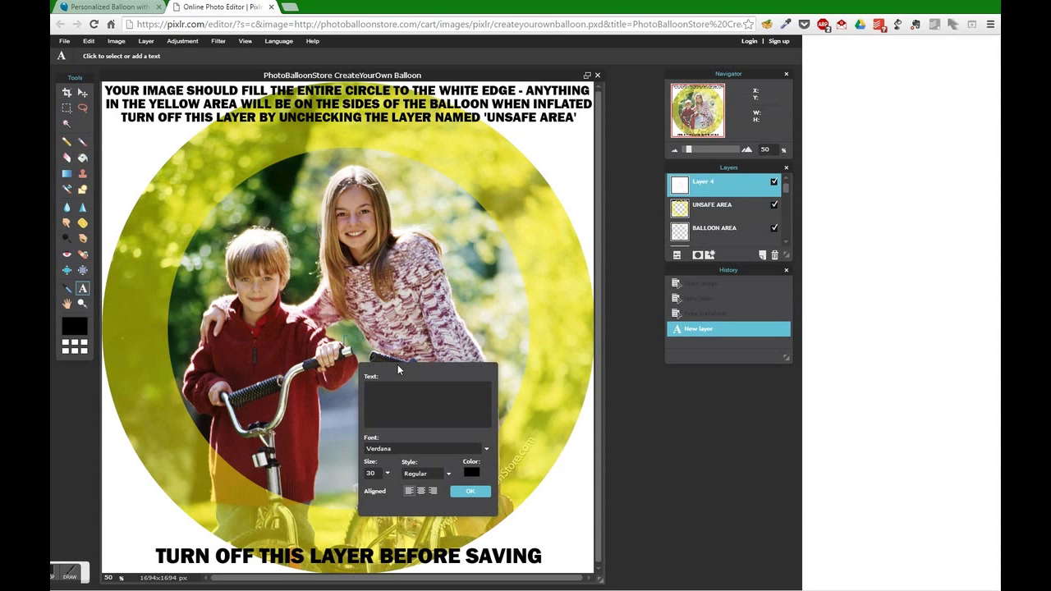
type("Happ")
type("Jim and Lena")
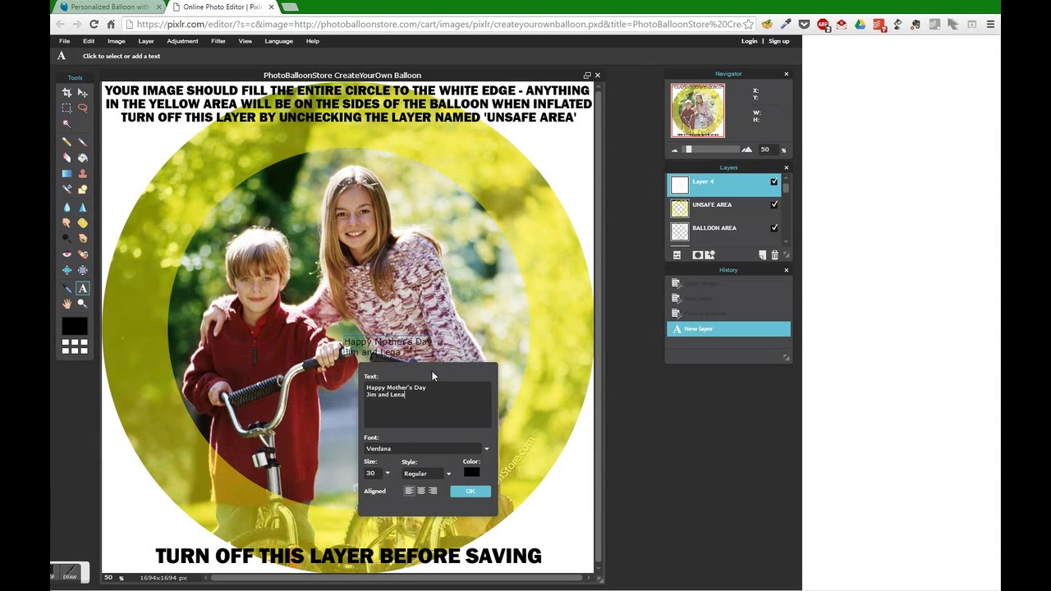
left_click_drag(441, 372, 588, 366)
left_click_drag(383, 354, 335, 396)
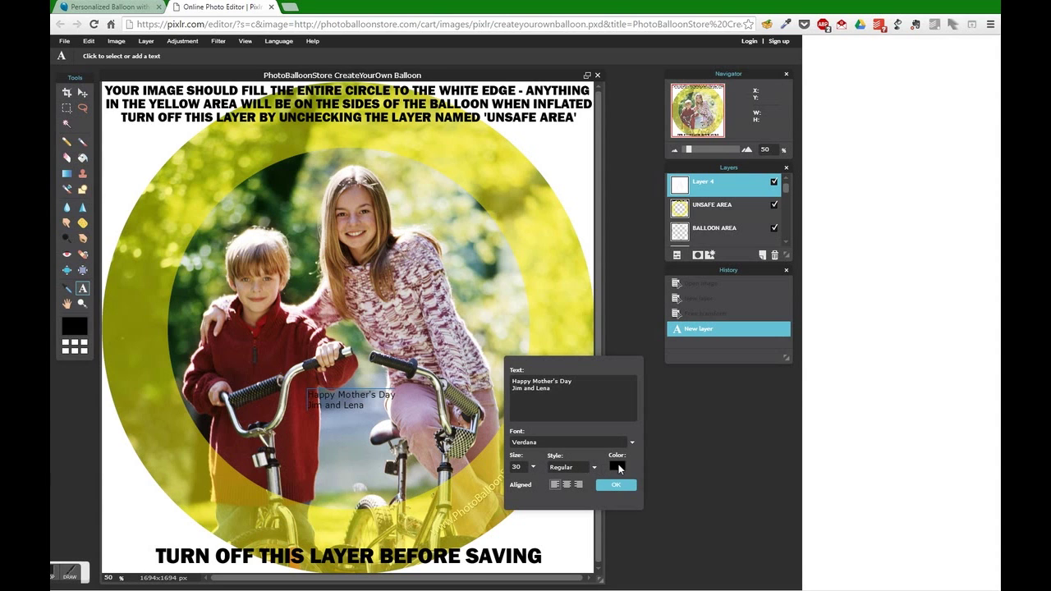
Step: Set the greeting text's colour to white
left_click(617, 466)
left_click_drag(318, 261, 355, 221)
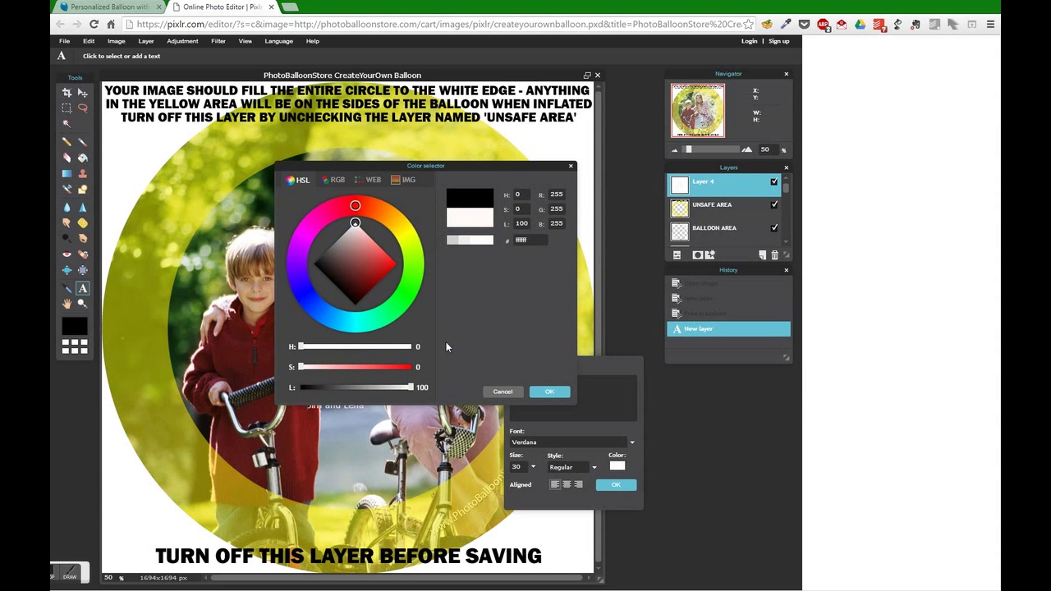
left_click(550, 391)
Step: Centre-align the greeting text, enlarge it to size 90 and reposition it over the bicycles
left_click(532, 466)
mouse_move(518, 481)
left_mouse_down()
mouse_move(493, 484)
mouse_move(504, 482)
left_mouse_up()
left_click(566, 485)
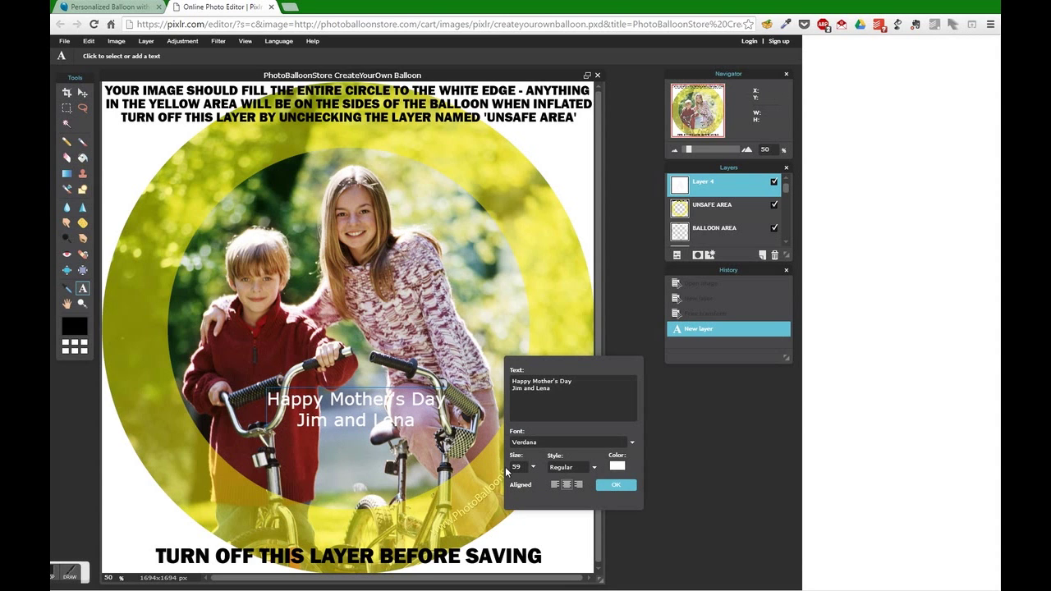
left_click(532, 466)
left_click_drag(503, 485, 517, 482)
left_click_drag(438, 415, 408, 428)
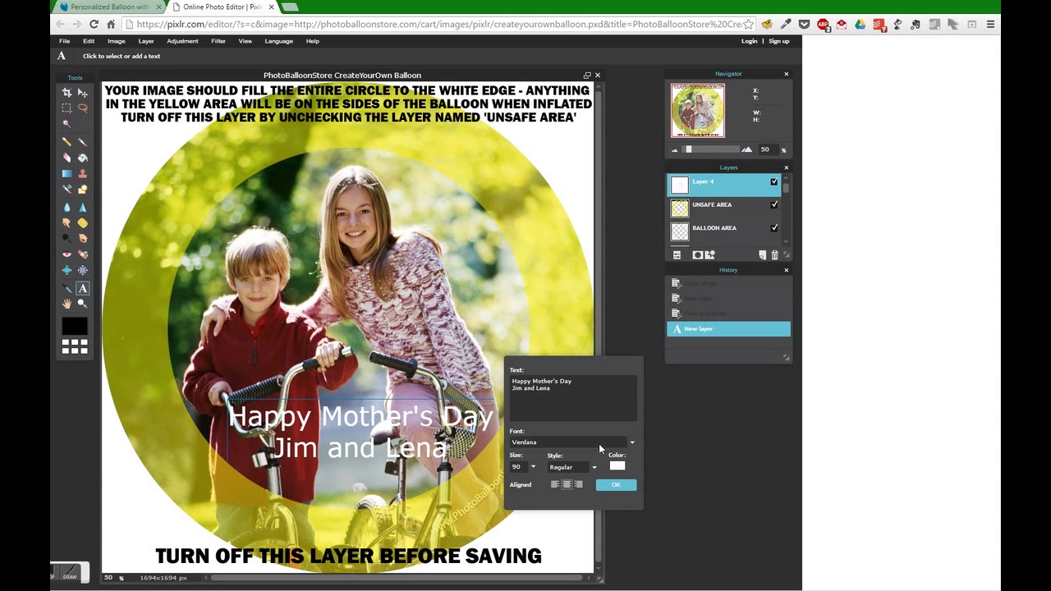
Step: Change the greeting text's font to Bauhaus 93
left_click(598, 443)
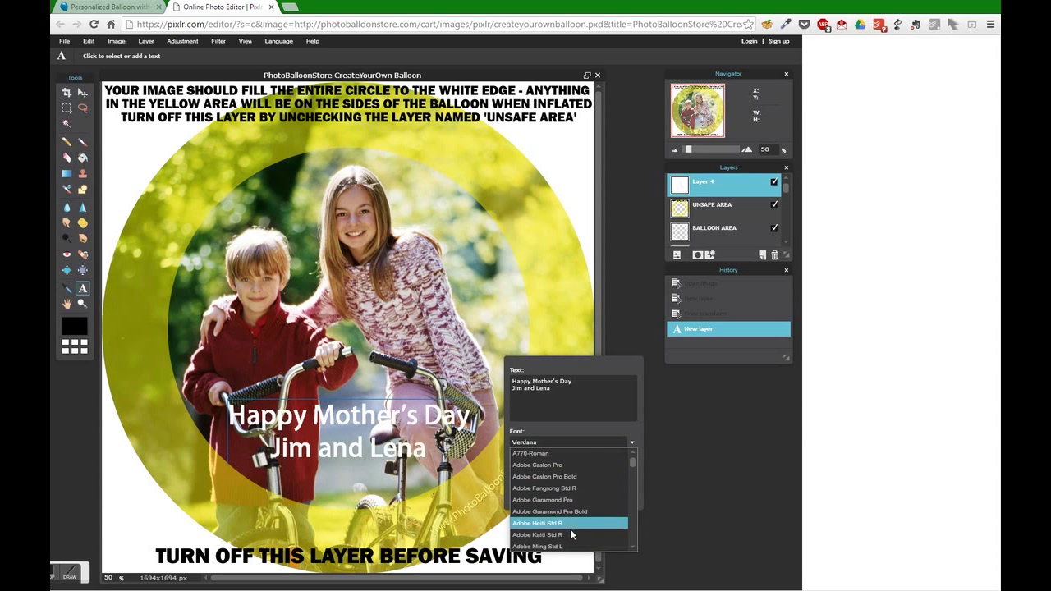
scroll(570, 535, "down", 8)
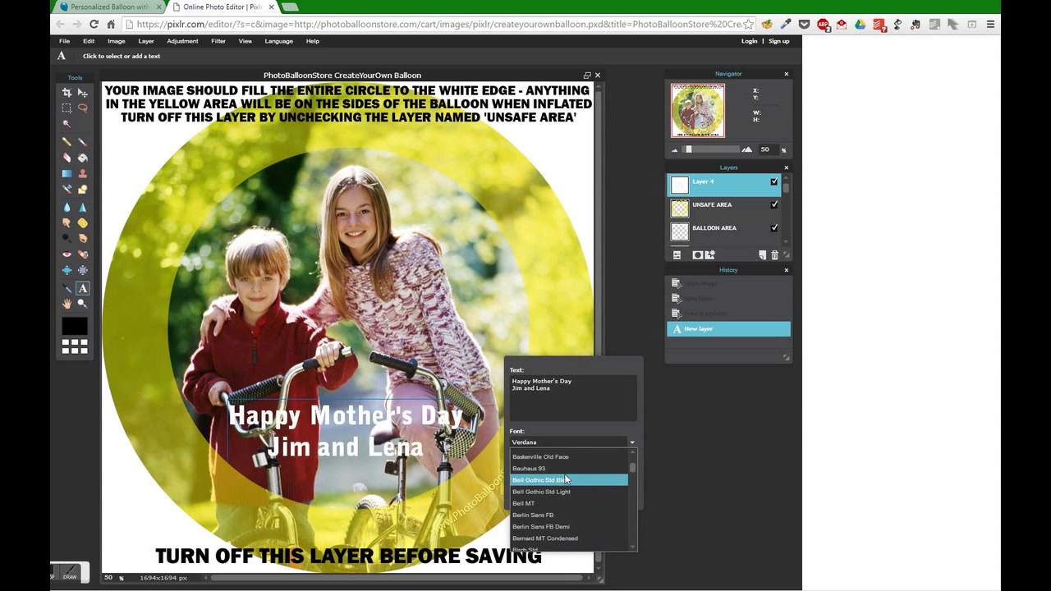
left_click(564, 469)
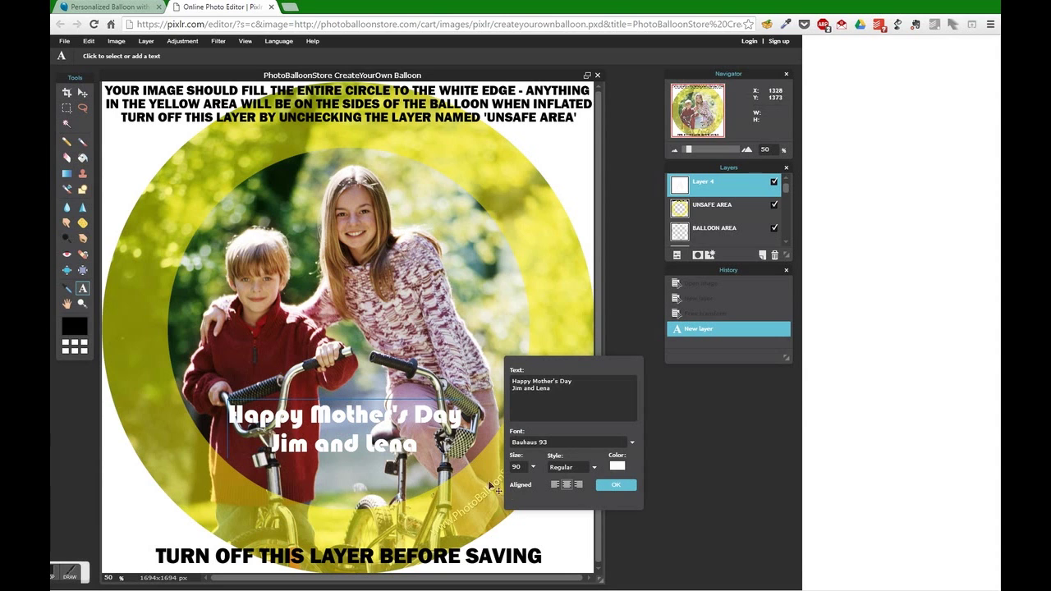
Step: Enlarge the greeting text to size 111, recentre it in the lower part of the safe area and apply the text settings
left_click(532, 468)
left_click_drag(518, 487, 528, 484)
left_click_drag(447, 433, 423, 442)
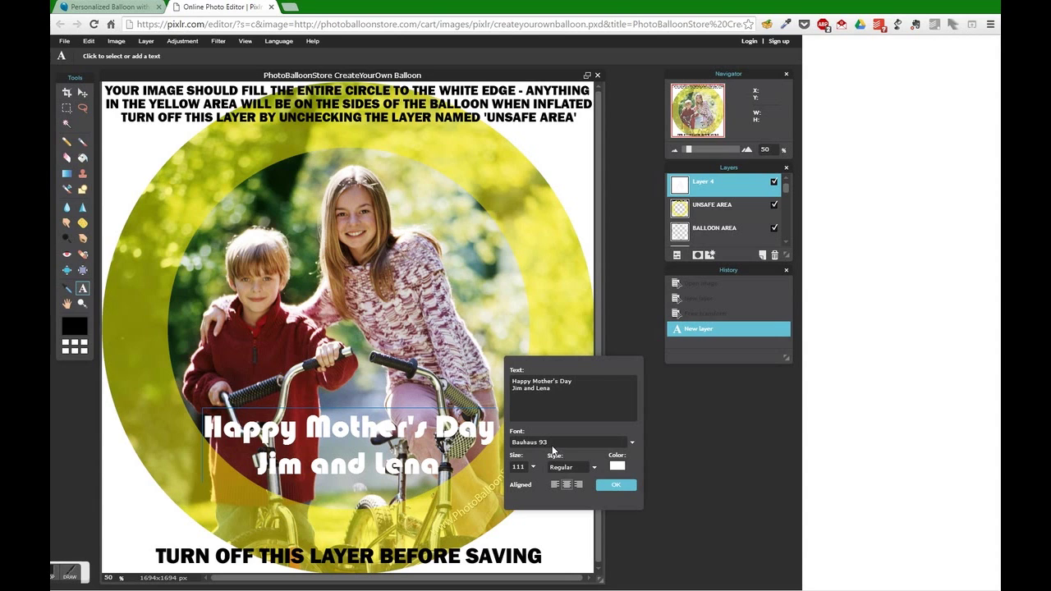
left_click(616, 485)
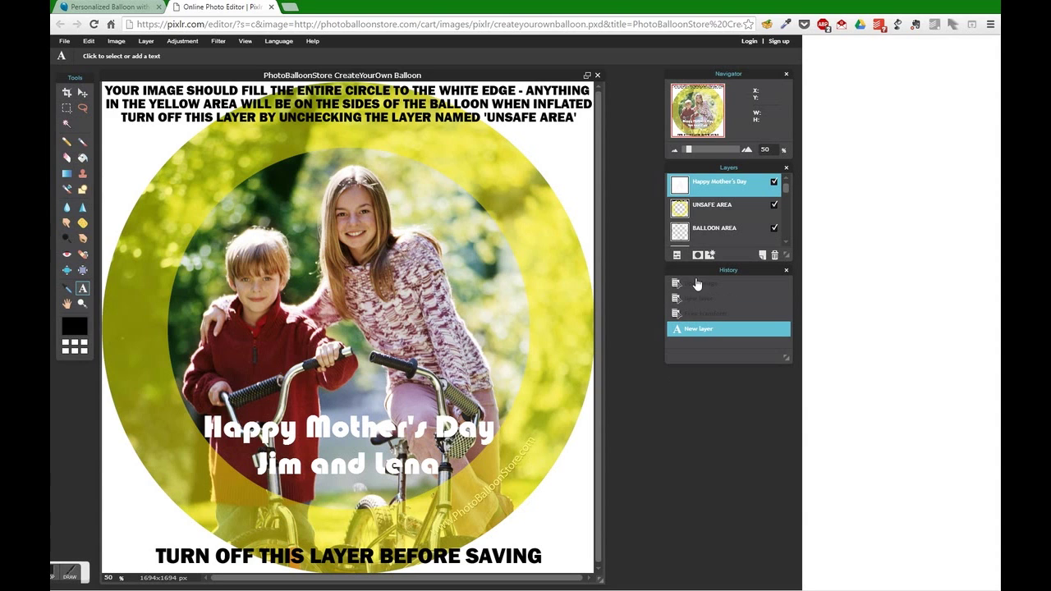
Step: Add an outer glow to the greeting layer in dark red (4d130e) sampled from the boy's sweater, with hardness 4 and size 14
left_click(710, 255)
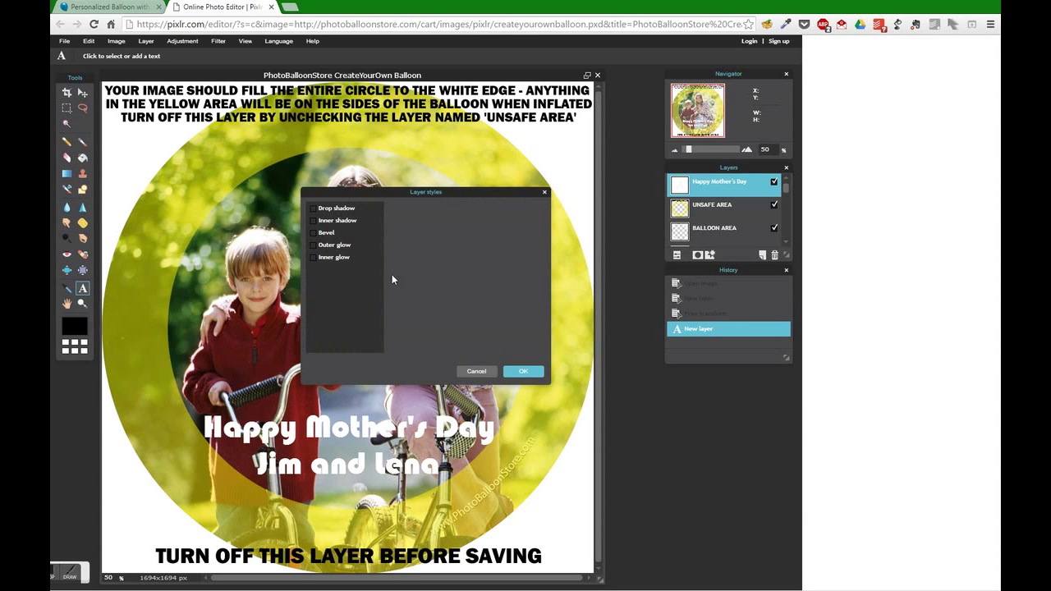
left_click_drag(387, 190, 512, 192)
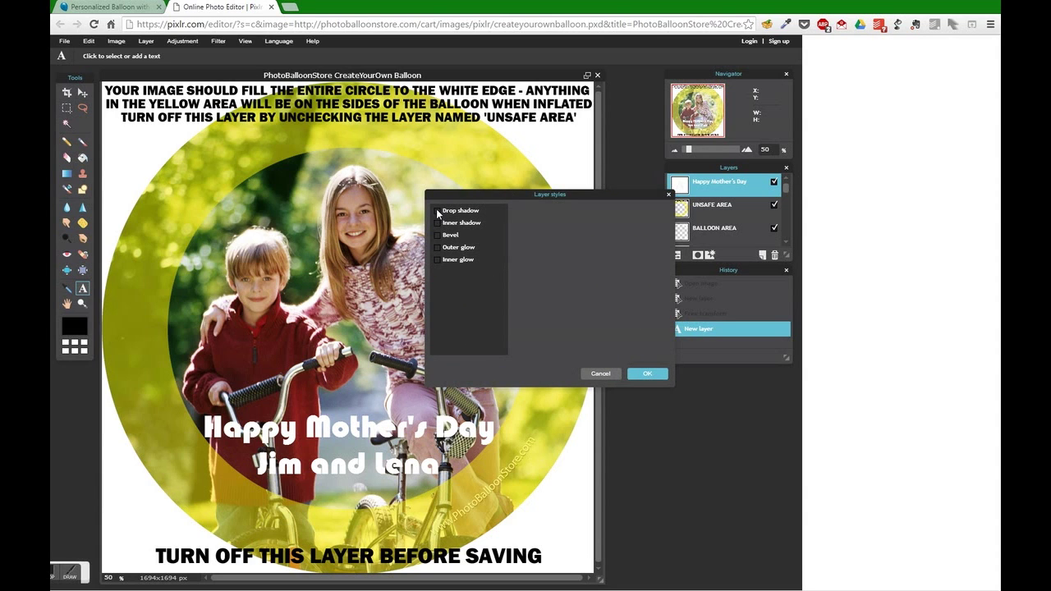
left_click(461, 247)
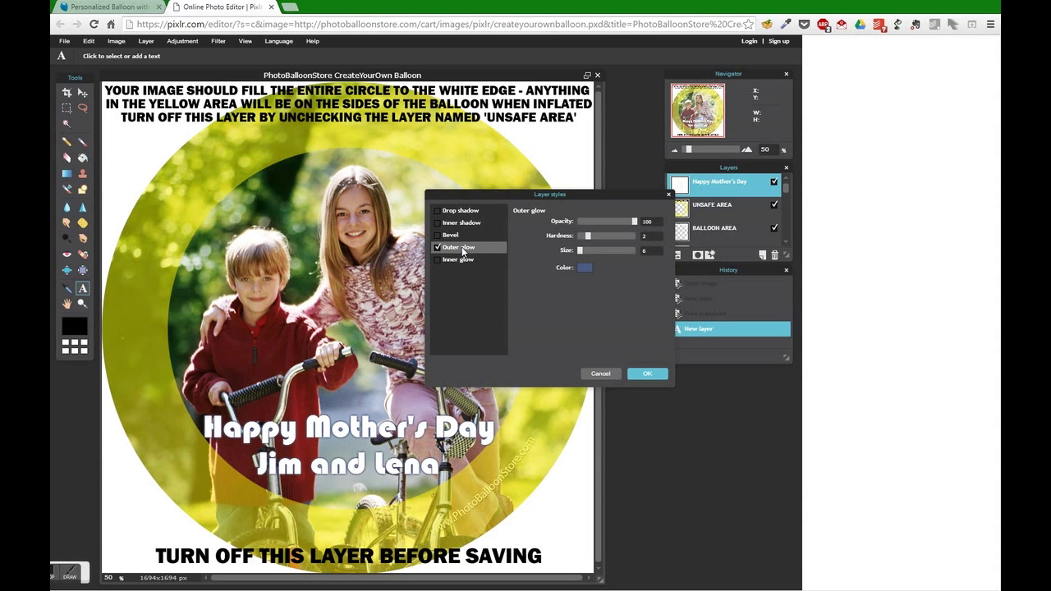
left_click(585, 267)
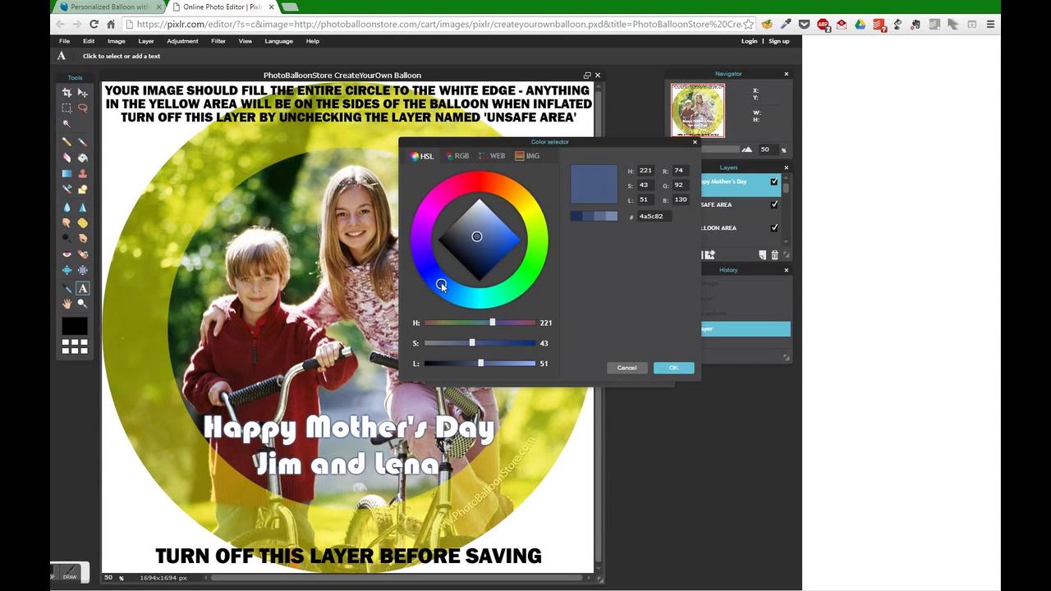
mouse_move(440, 282)
left_mouse_down()
mouse_move(424, 260)
mouse_move(433, 276)
left_mouse_up()
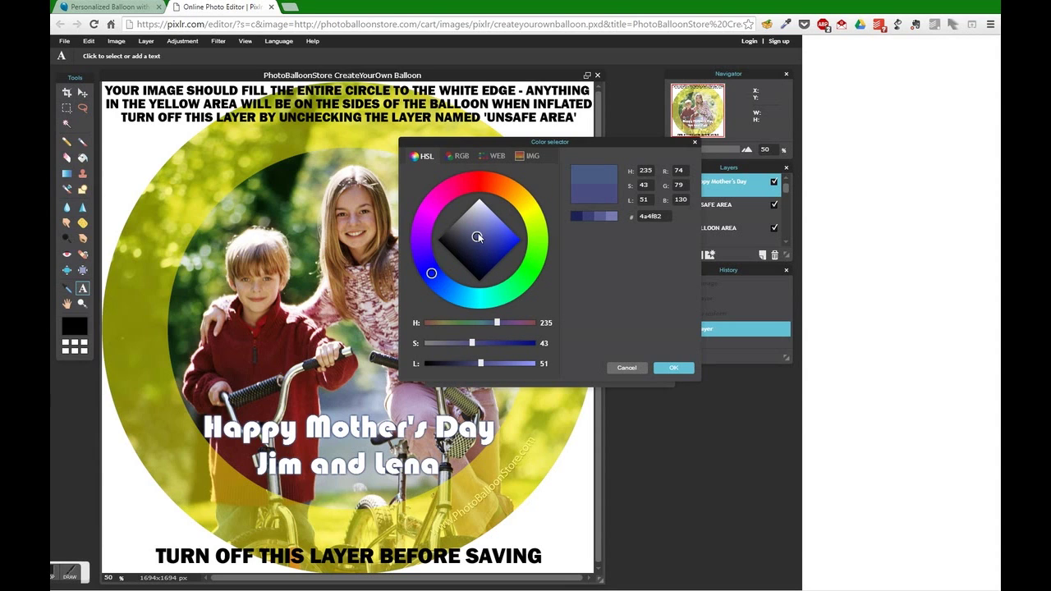
left_click_drag(478, 237, 495, 236)
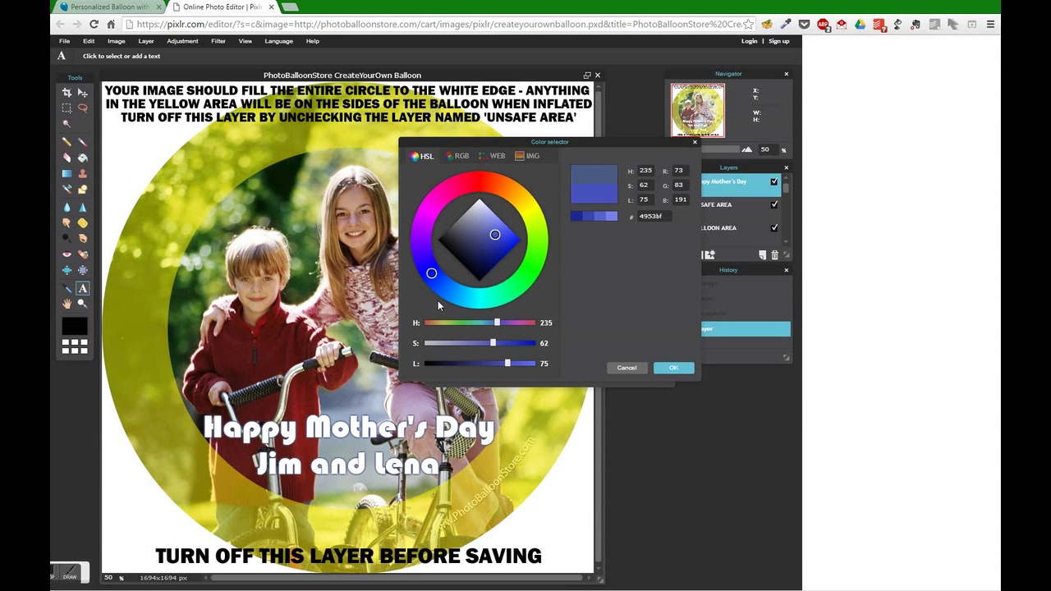
left_click(282, 349)
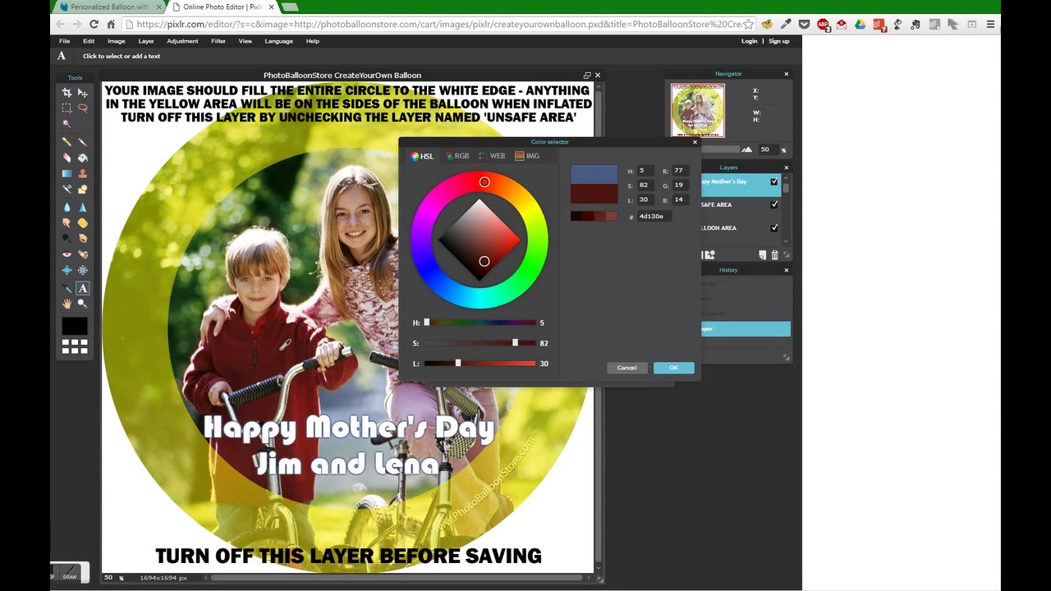
left_click(666, 370)
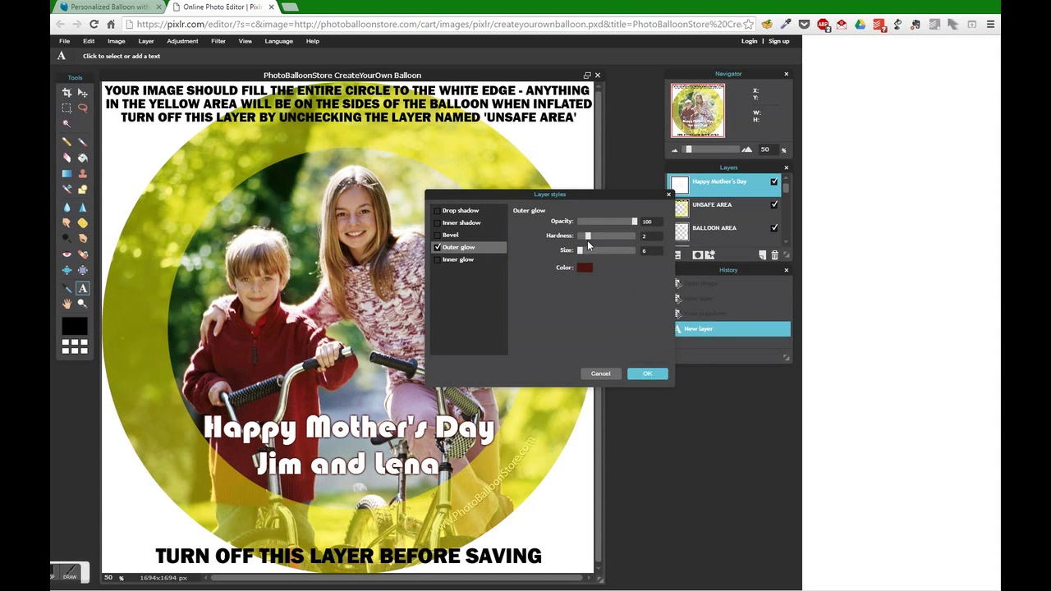
left_click_drag(581, 251, 597, 238)
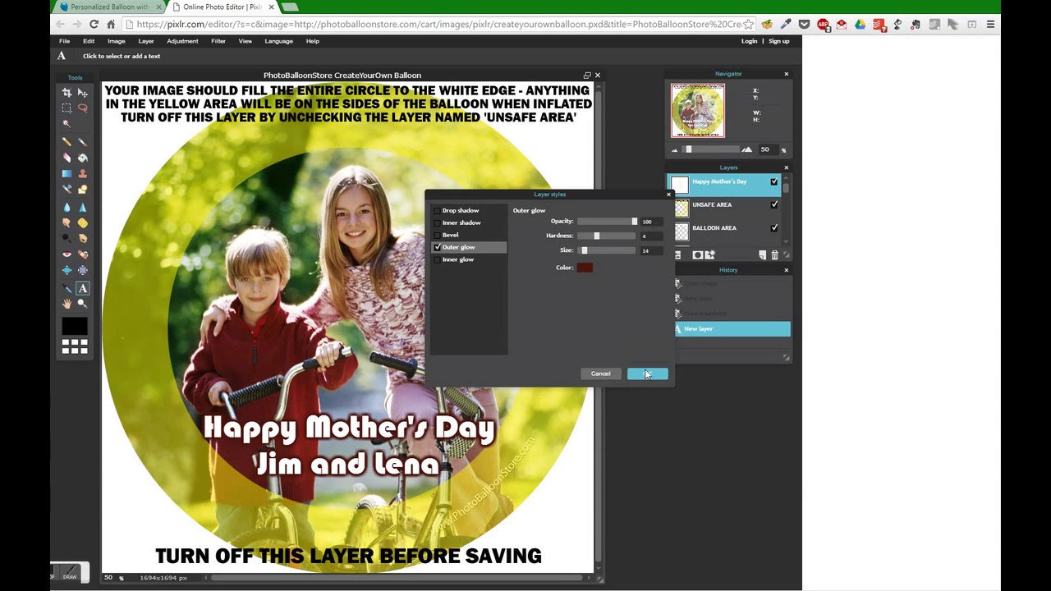
Step: Add a black drop shadow with distance 4 to the greeting layer and apply the layer styles
left_click(449, 214)
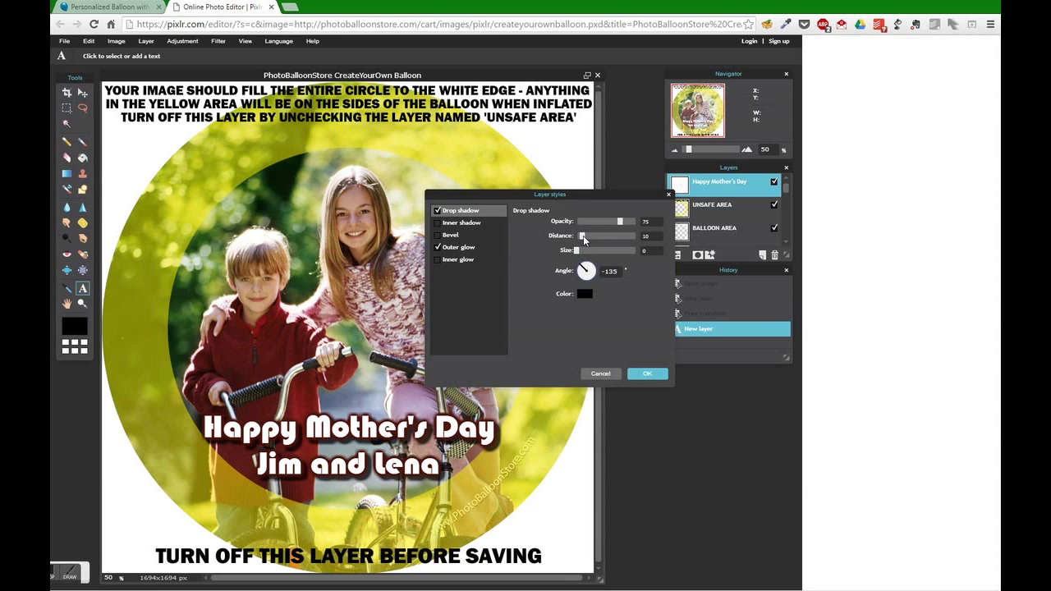
left_click_drag(582, 236, 579, 239)
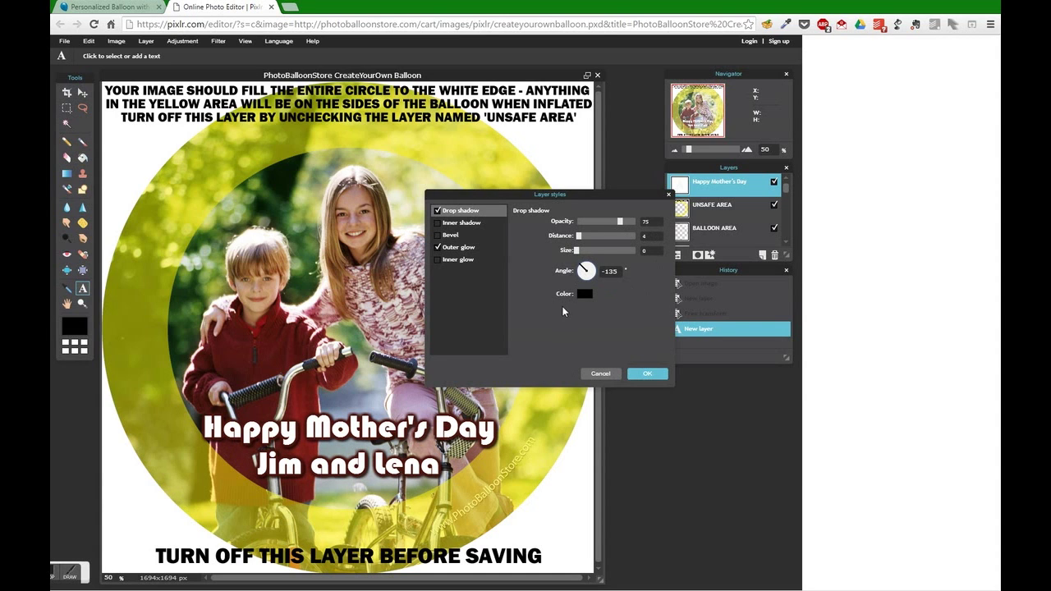
left_click(648, 375)
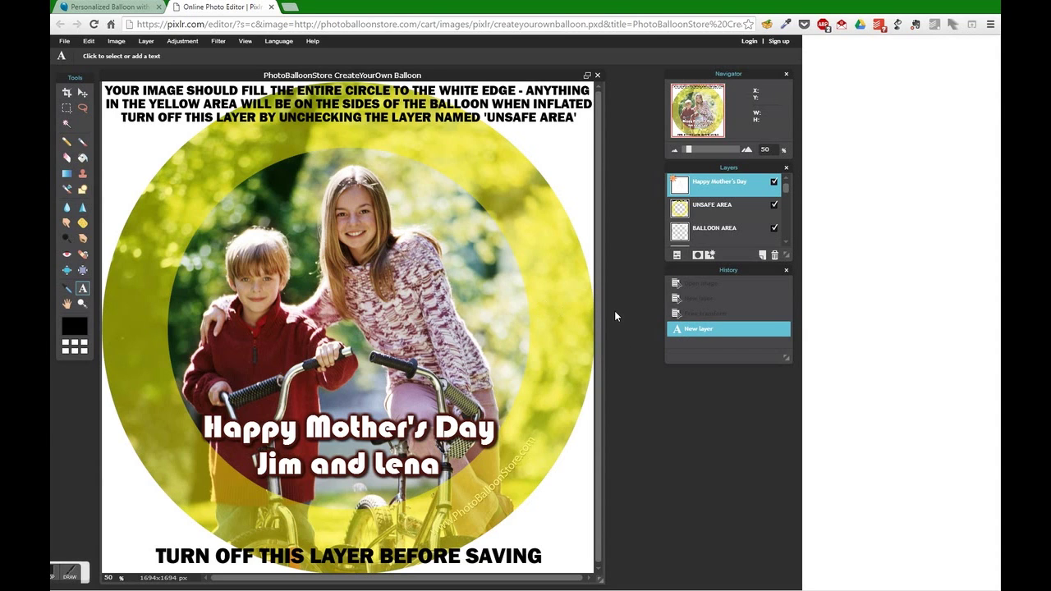
Step: Recolour the greeting text to light purple (b69bbd) sampled from the girl's trousers and apply the text settings
left_click(386, 441)
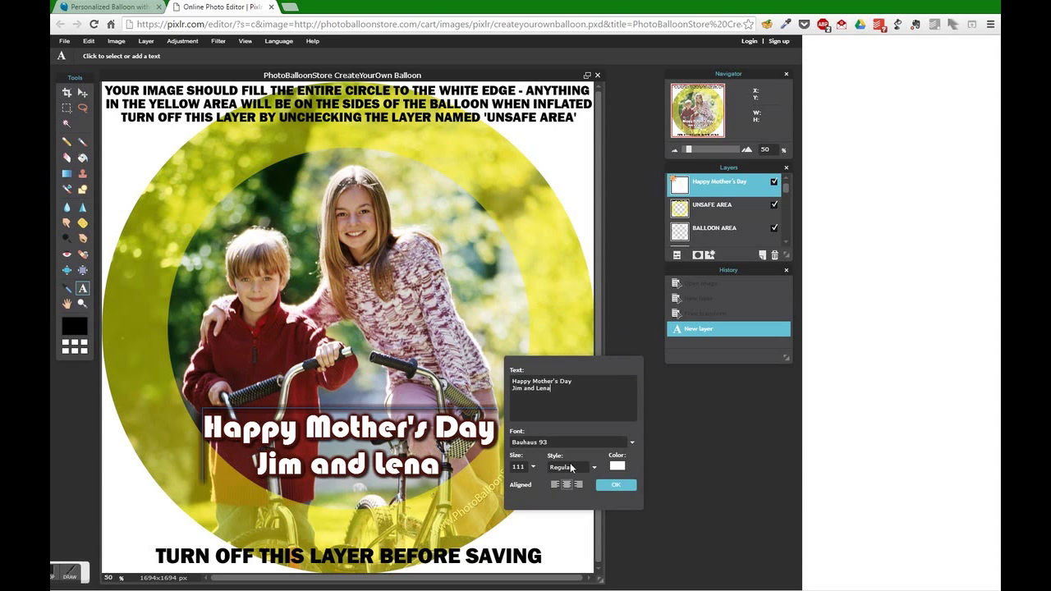
left_click(619, 465)
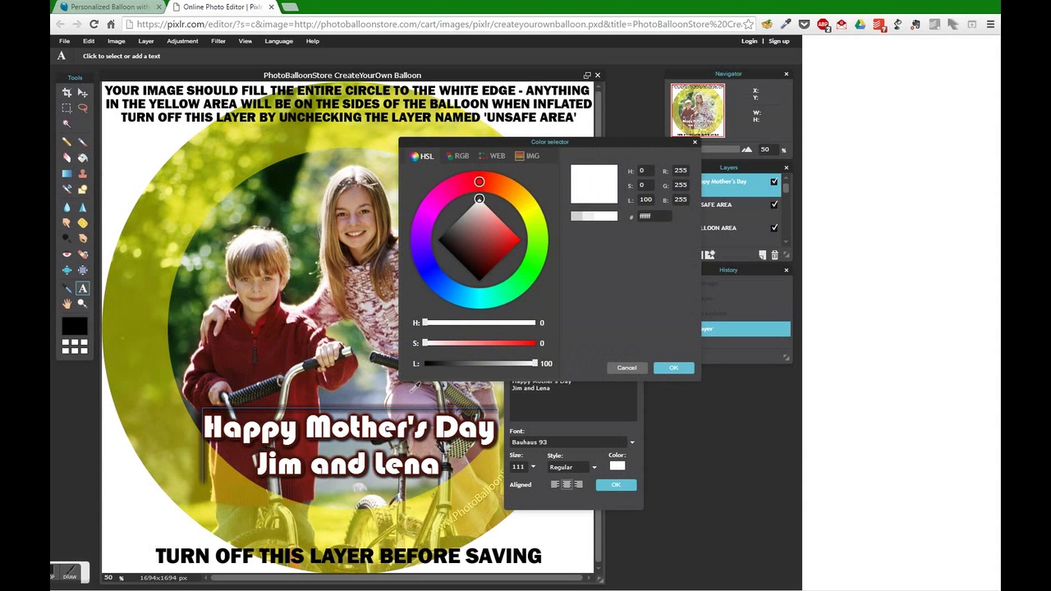
left_click(417, 390)
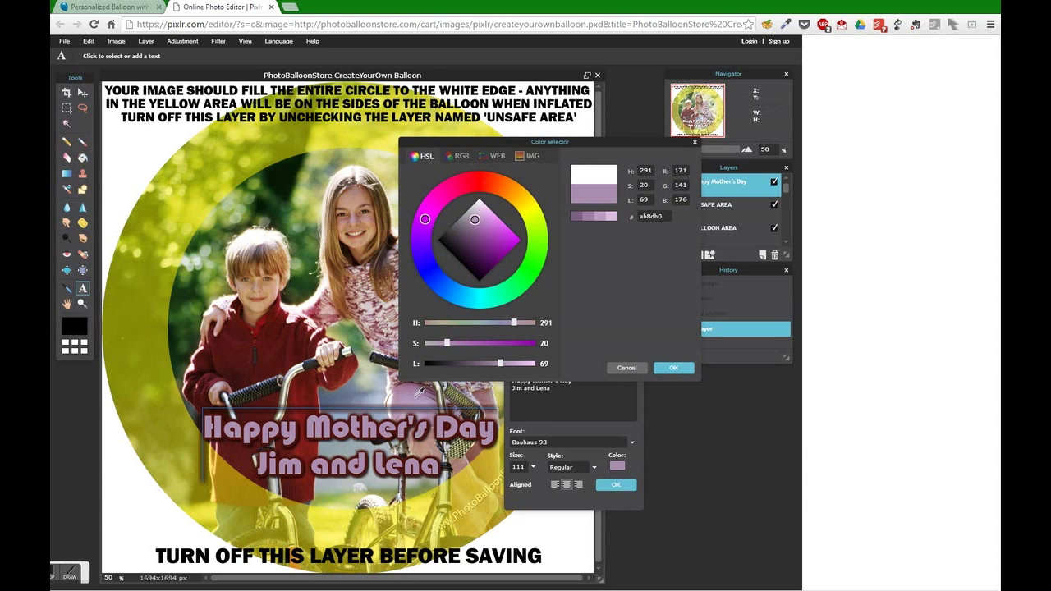
left_click(424, 396)
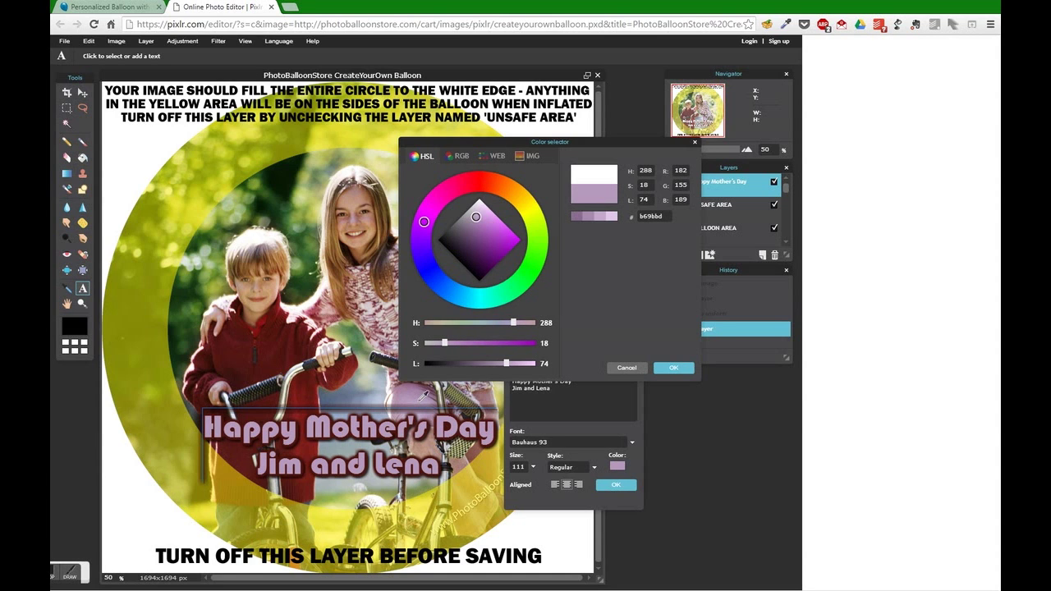
left_click(673, 368)
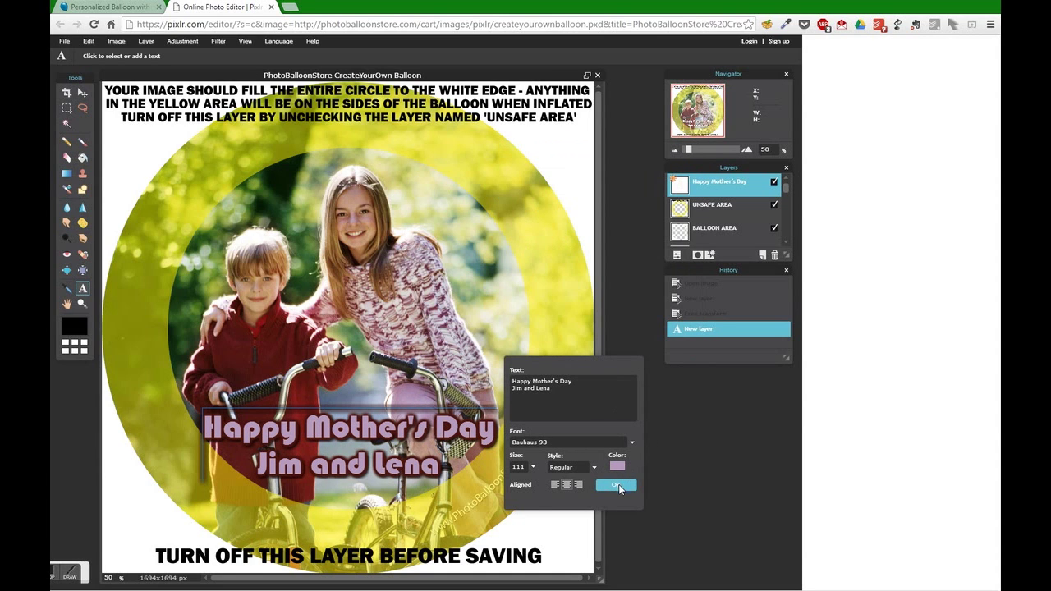
left_click(618, 487)
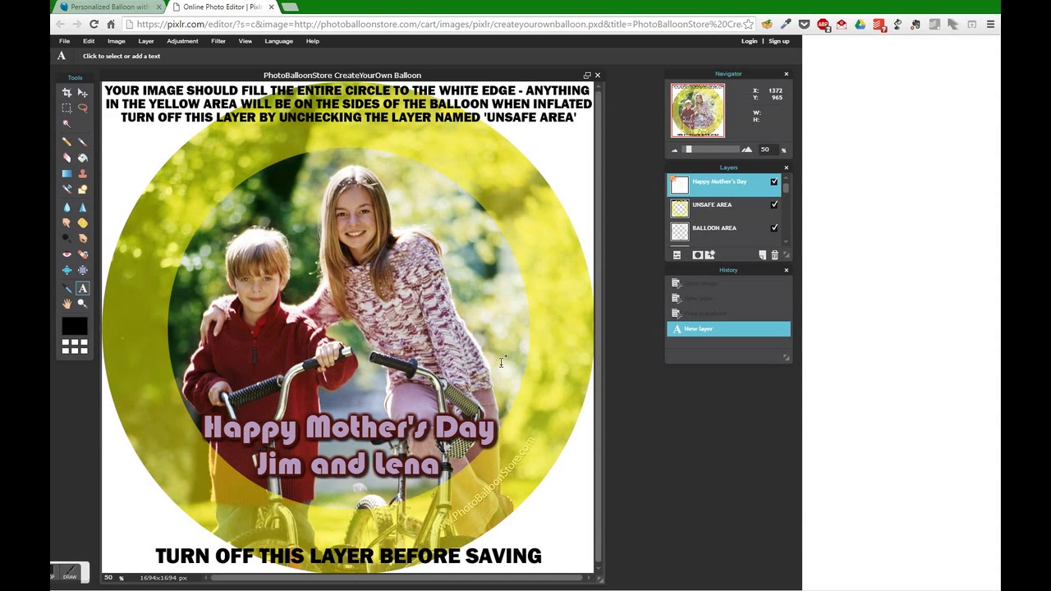
Step: Set the greeting layer's outer glow to hardness 5 and size 8 and apply the layer styles
left_click(709, 255)
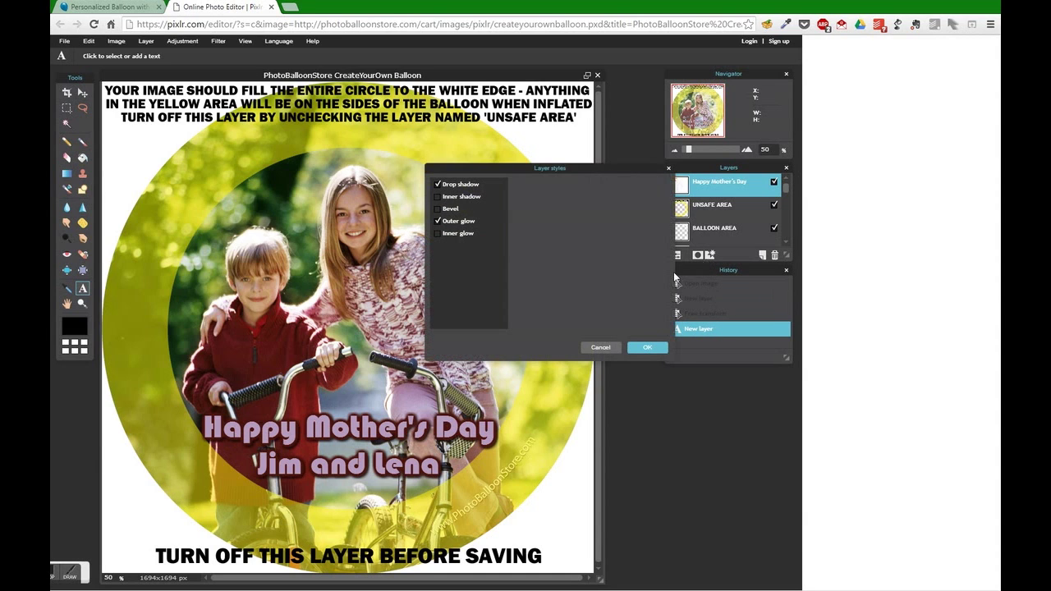
left_click(478, 219)
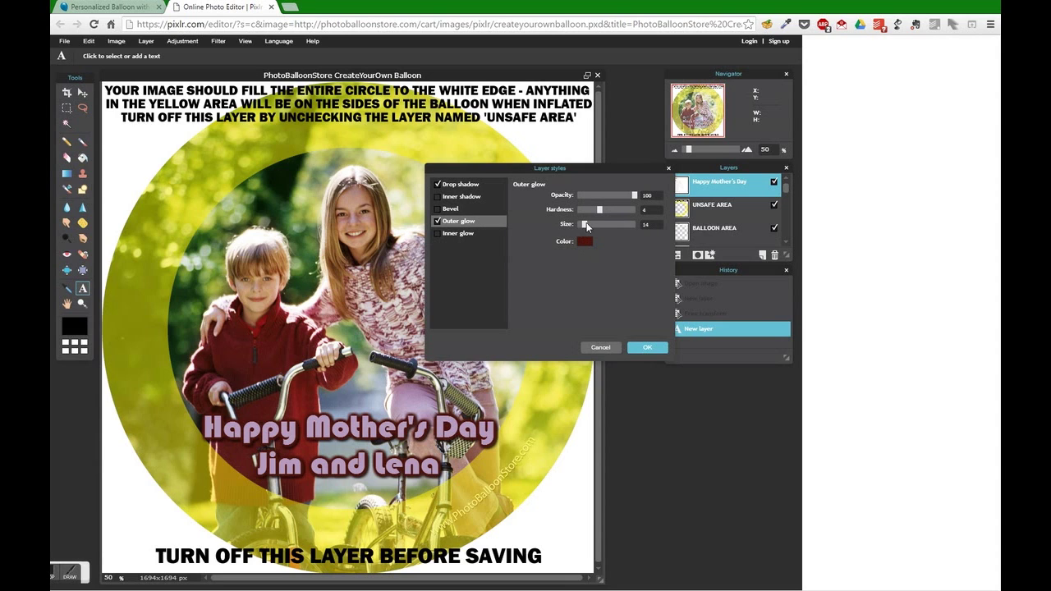
left_click_drag(601, 212, 581, 224)
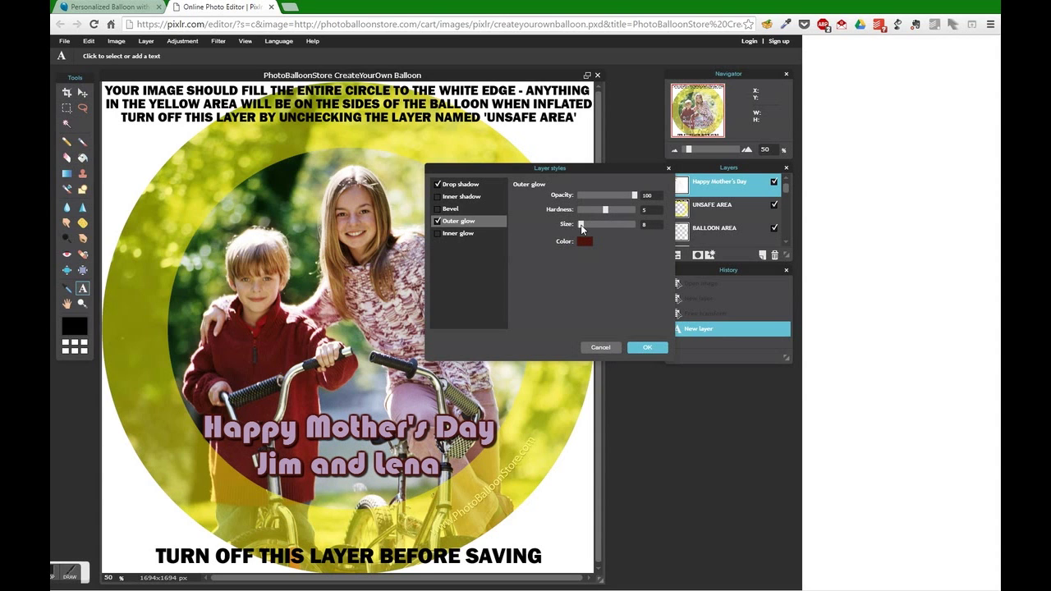
left_click(646, 348)
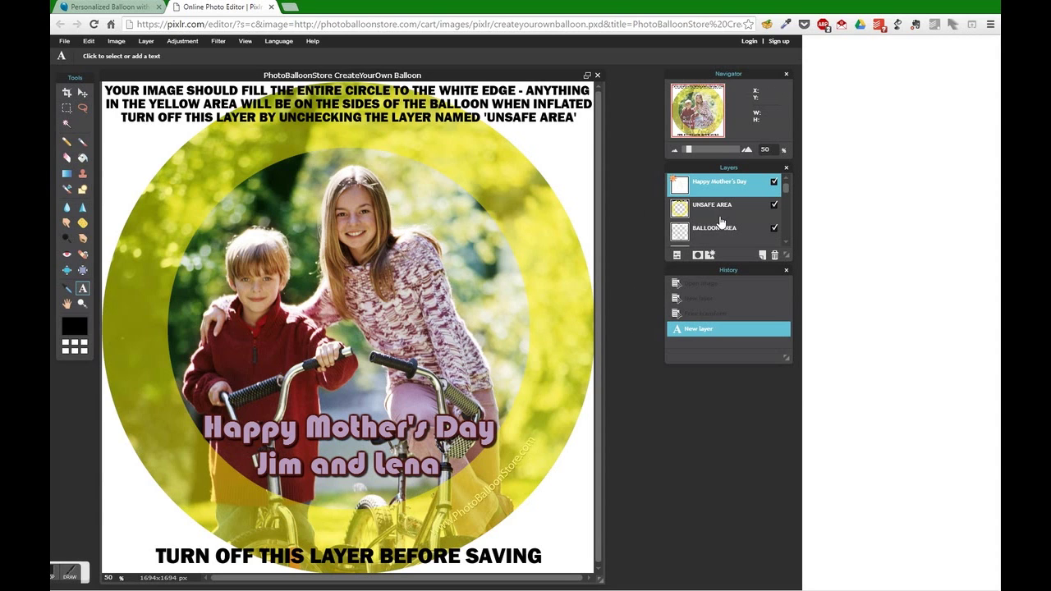
Step: Hide the UNSAFE AREA layer and export the image to the computer in JPEG format at quality 100
left_click(775, 206)
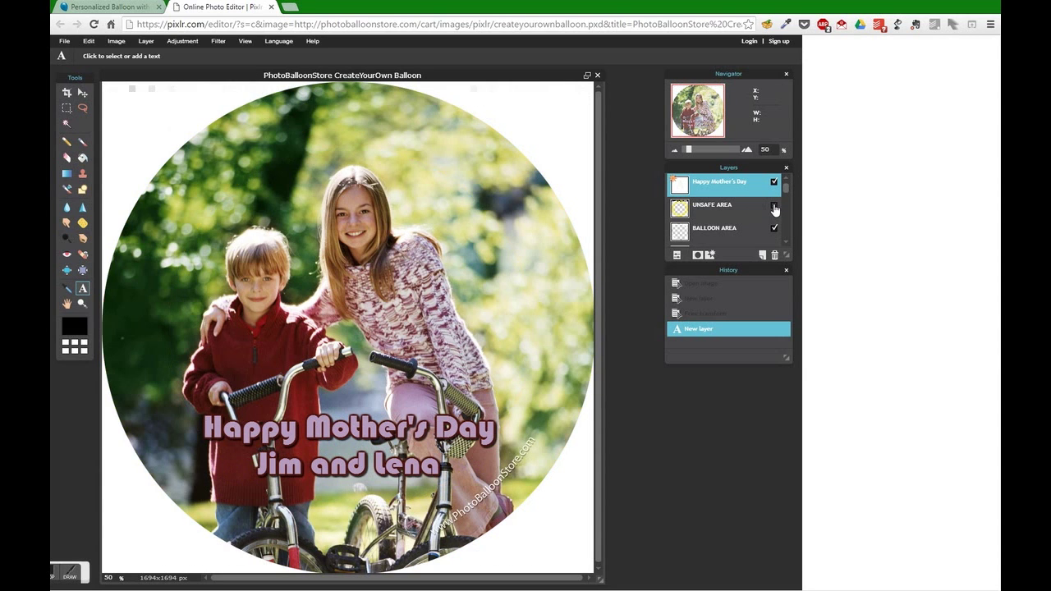
left_click(66, 43)
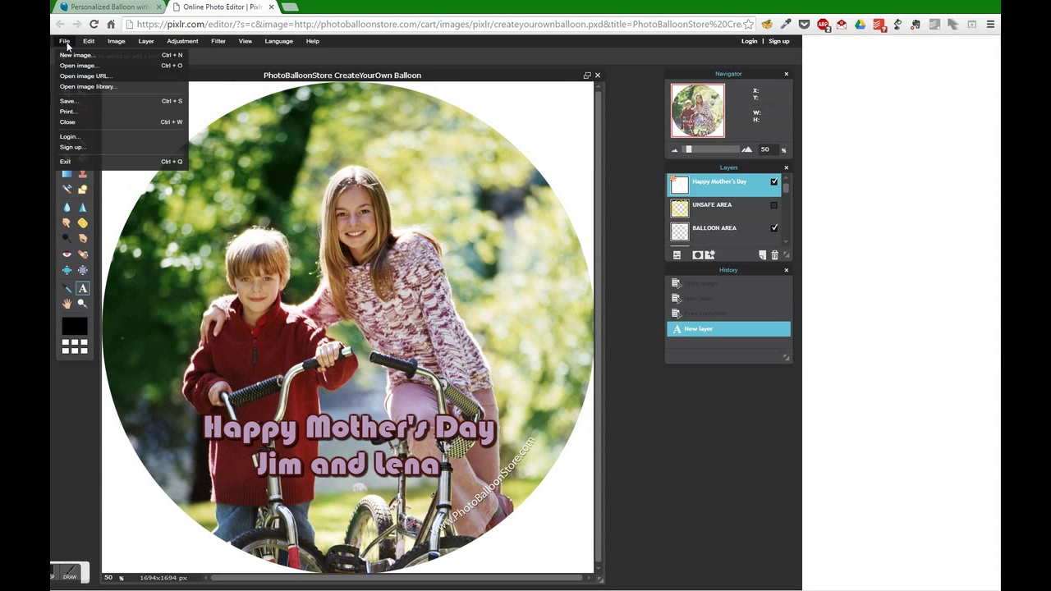
left_click(69, 101)
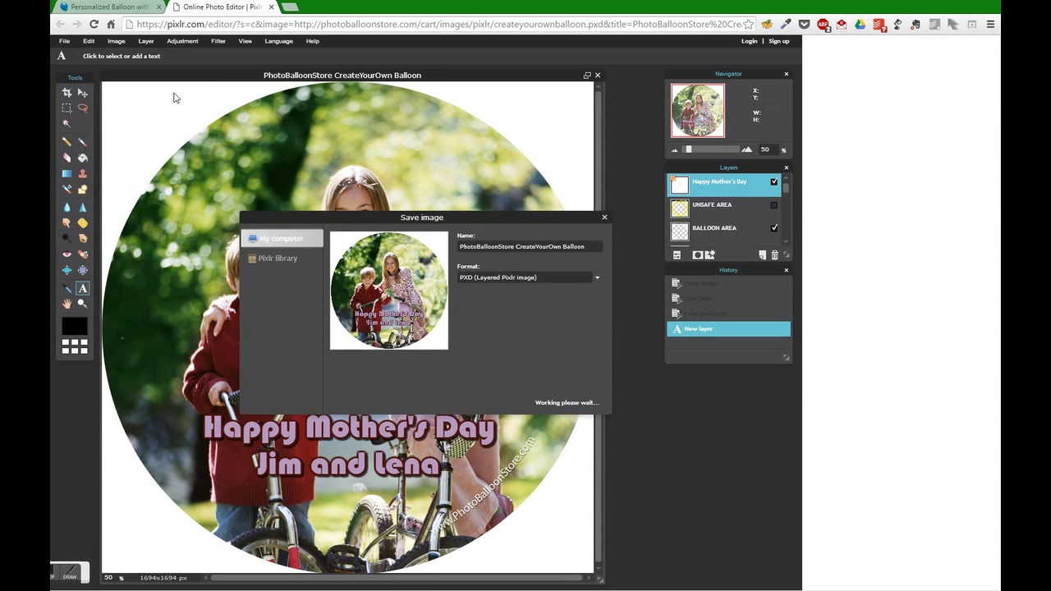
left_click(597, 278)
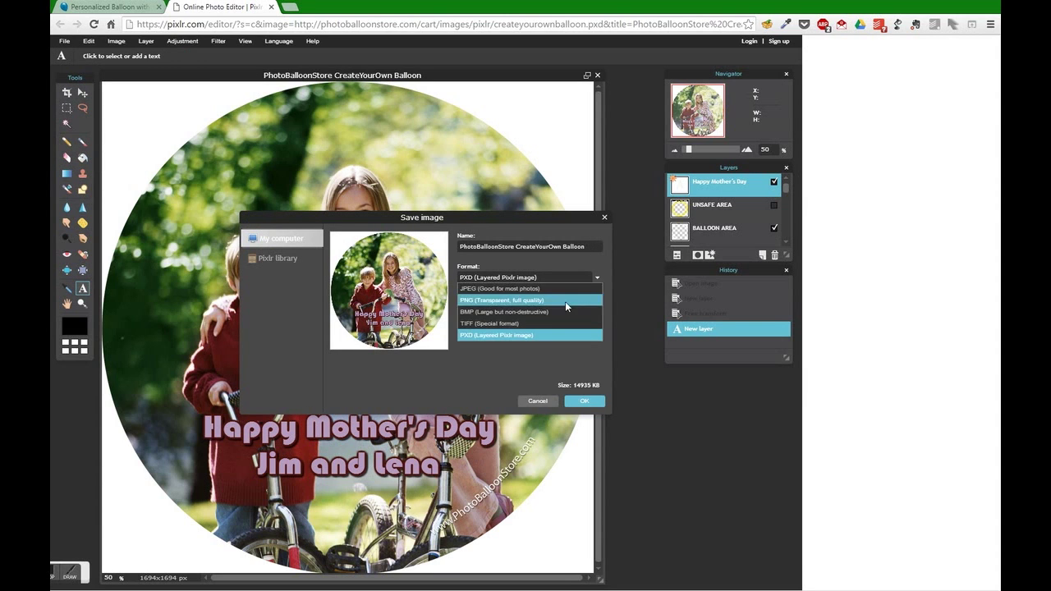
left_click(537, 291)
left_click_drag(574, 307, 610, 312)
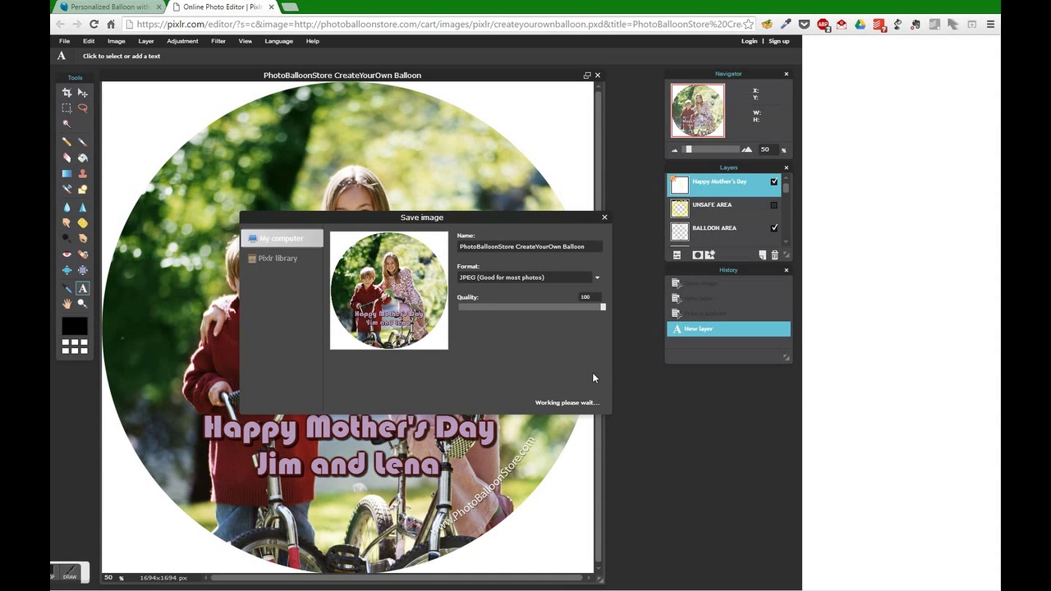
left_click(586, 401)
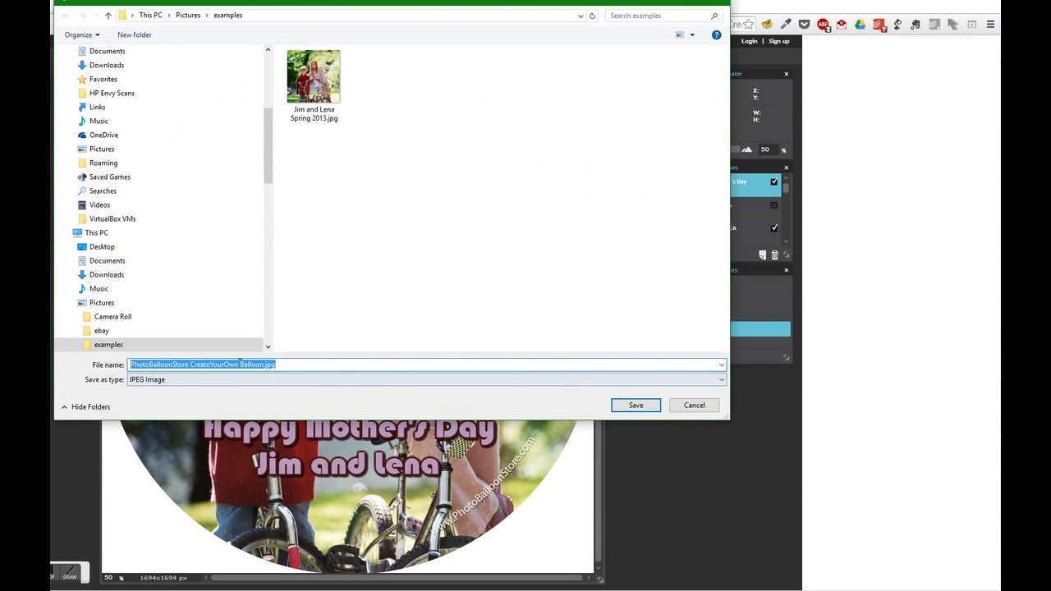
Step: Append the children's first names to the JPEG's file name and save it in the examples folder
left_click(263, 364)
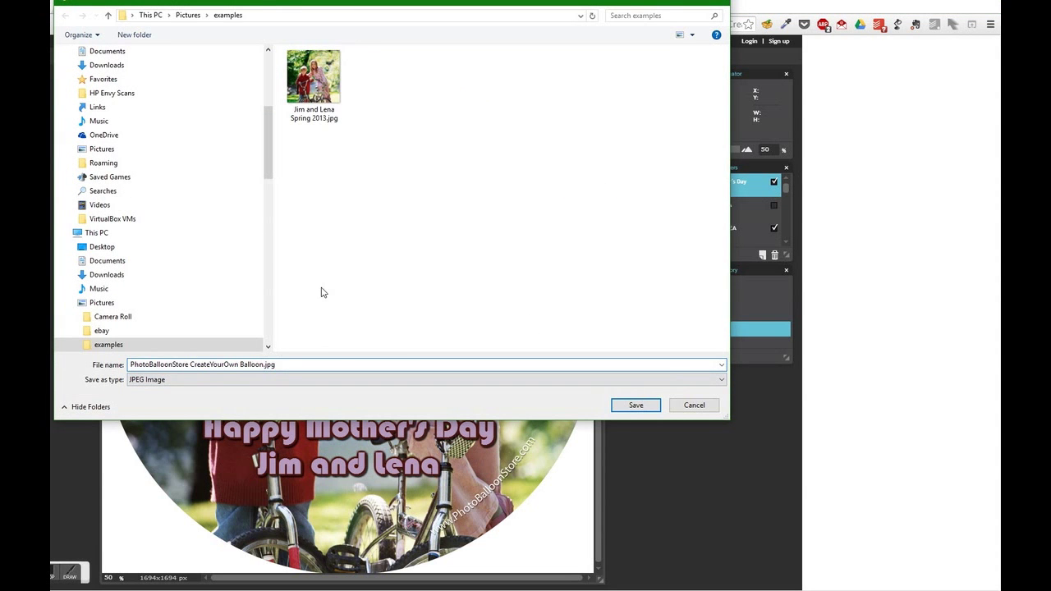
type("Jim and Lena")
key("Return")
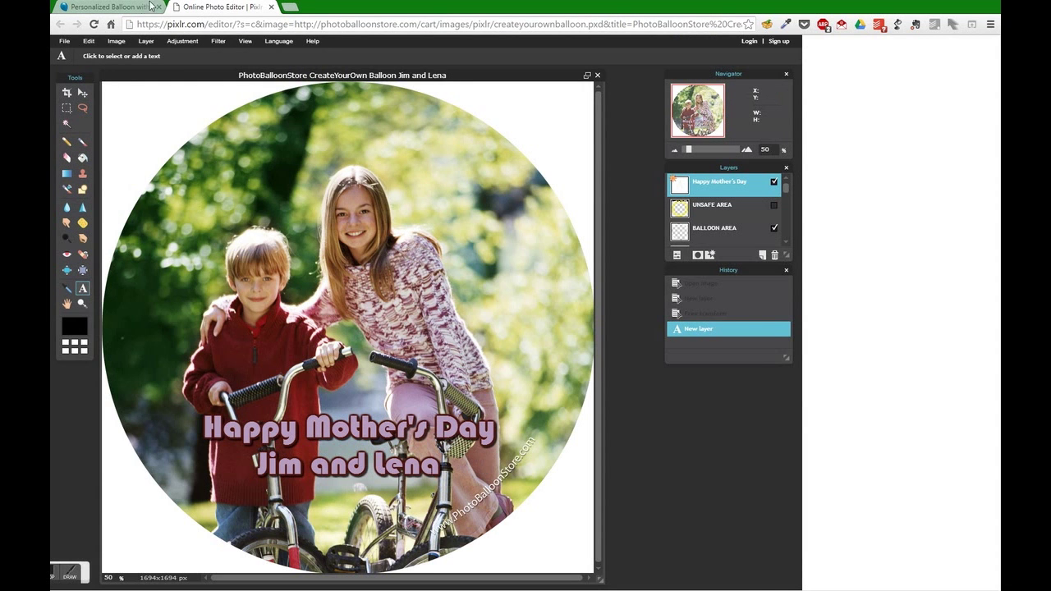
Step: Switch to the balloon store's product page, choose the saved balloon JPEG as the Balloon Photo and add one balloon to the cart
left_click(152, 6)
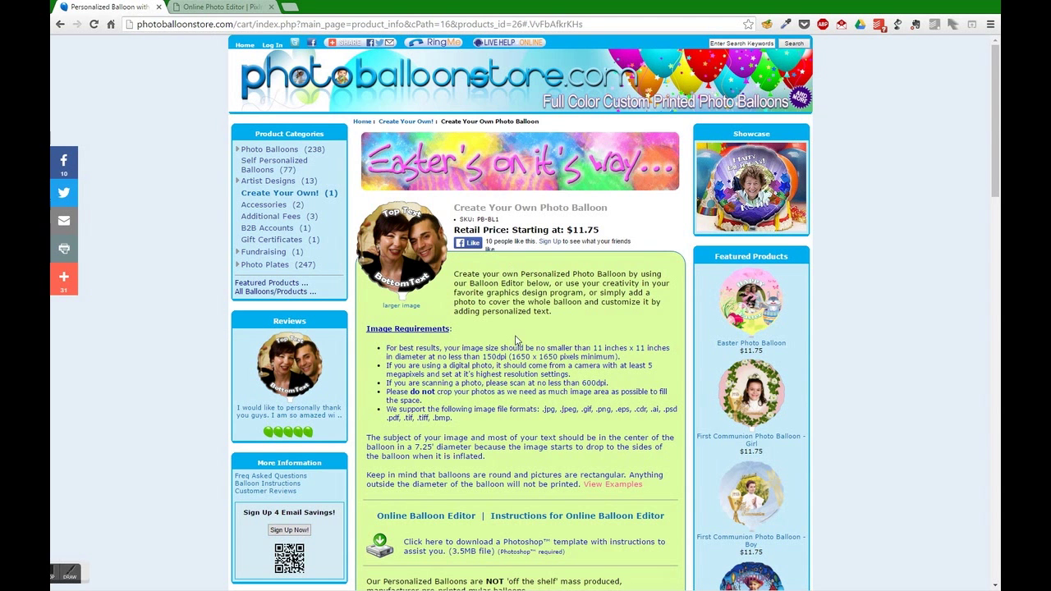
scroll(517, 340, "down", 7)
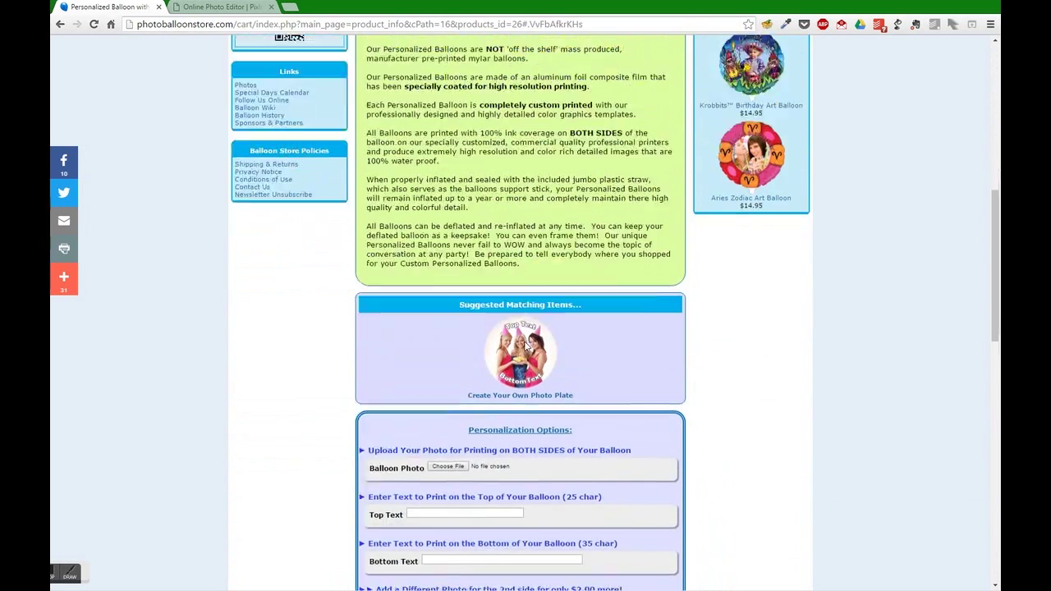
scroll(528, 347, "down", 1)
left_click(449, 359)
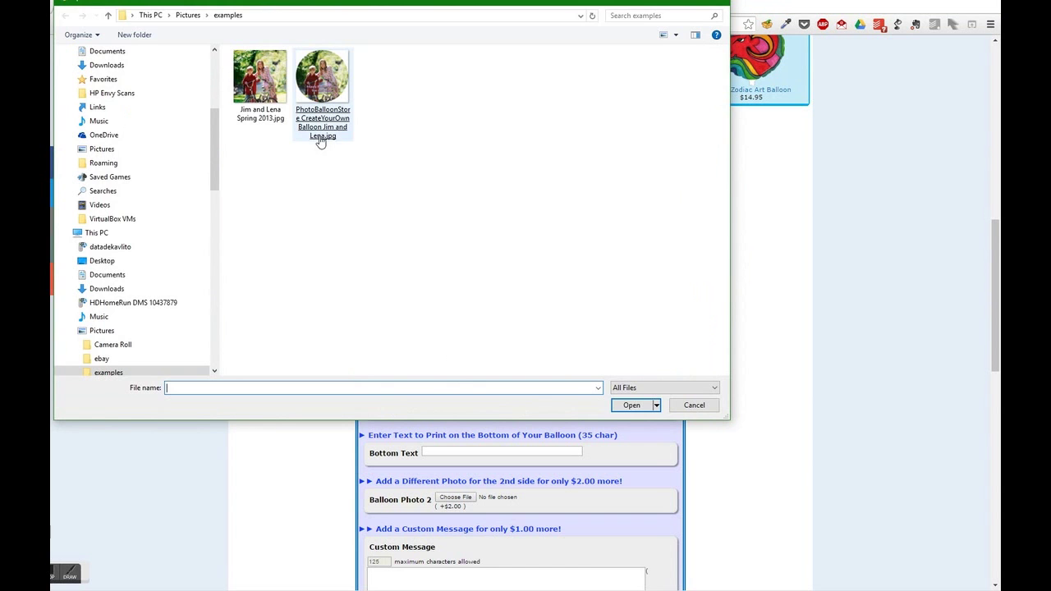
double_click(329, 118)
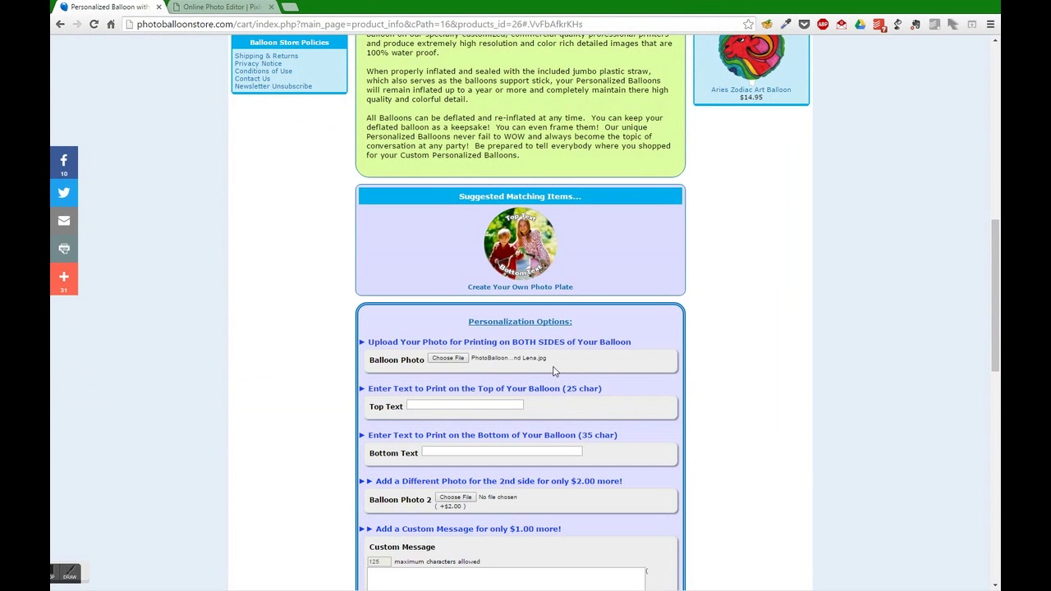
scroll(553, 361, "down", 9)
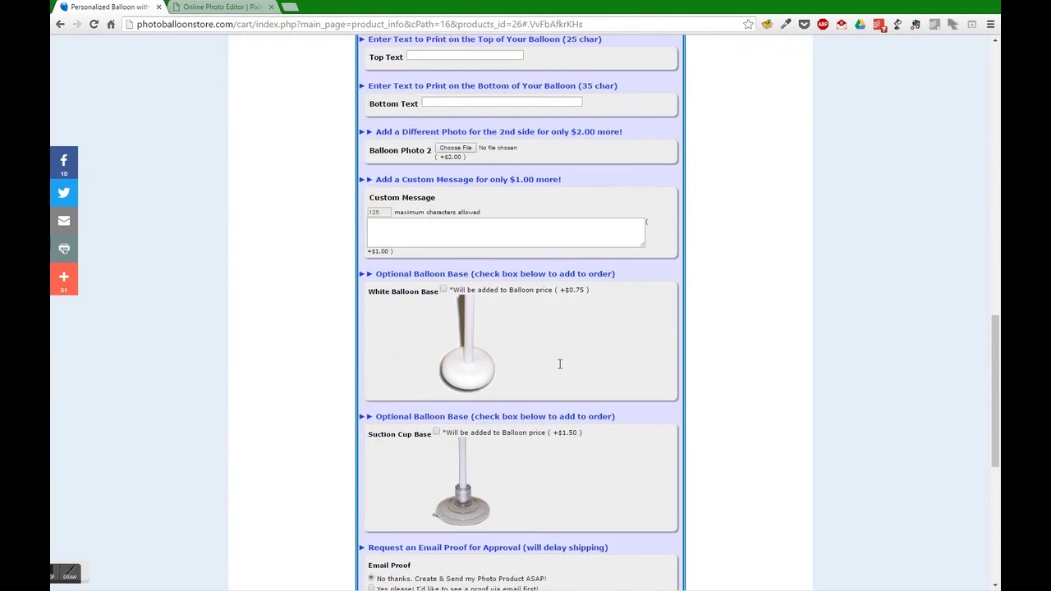
left_click(649, 301)
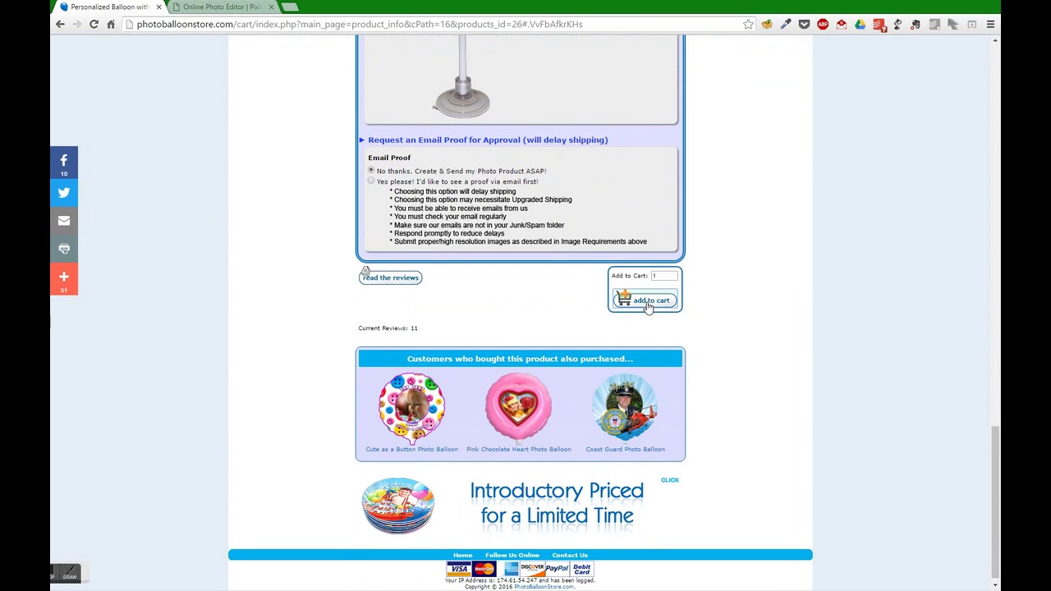